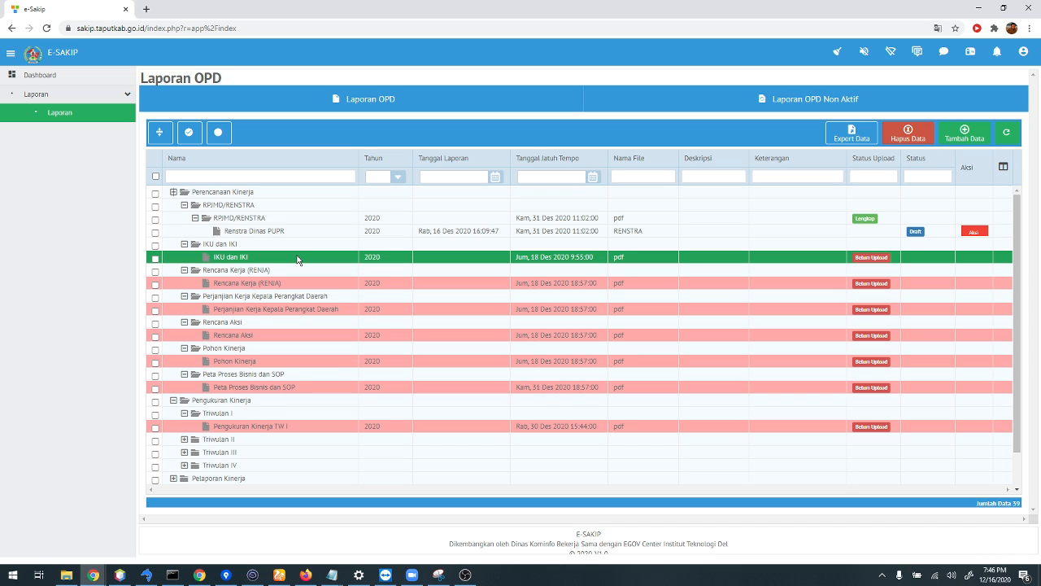
Collapse every subfolder of Perencanaan Kinerja, from RPJMD/RENSTRA through Peta Proses Bisnis dan SOP
click(173, 192)
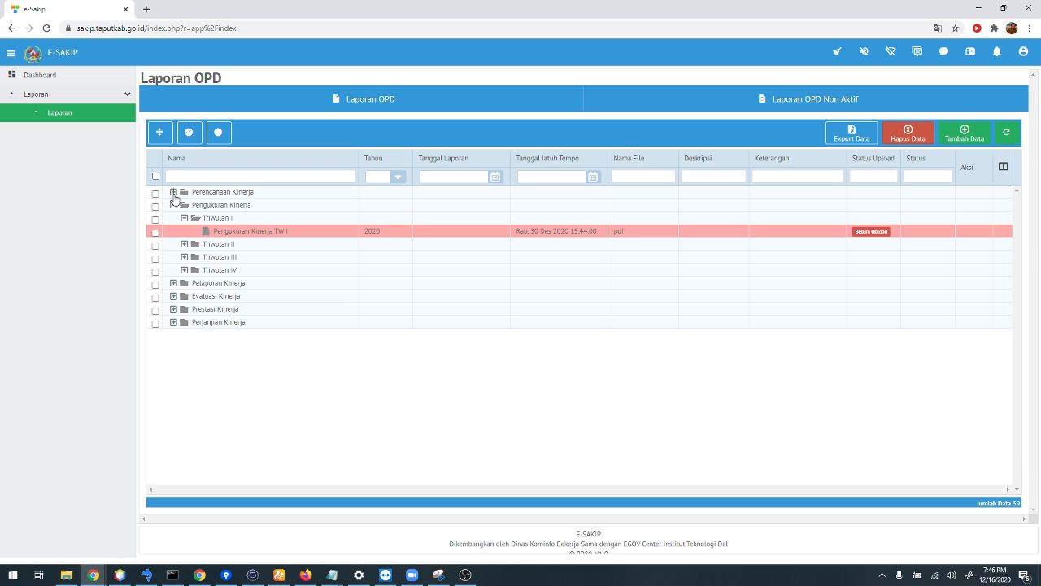
click(173, 192)
click(184, 205)
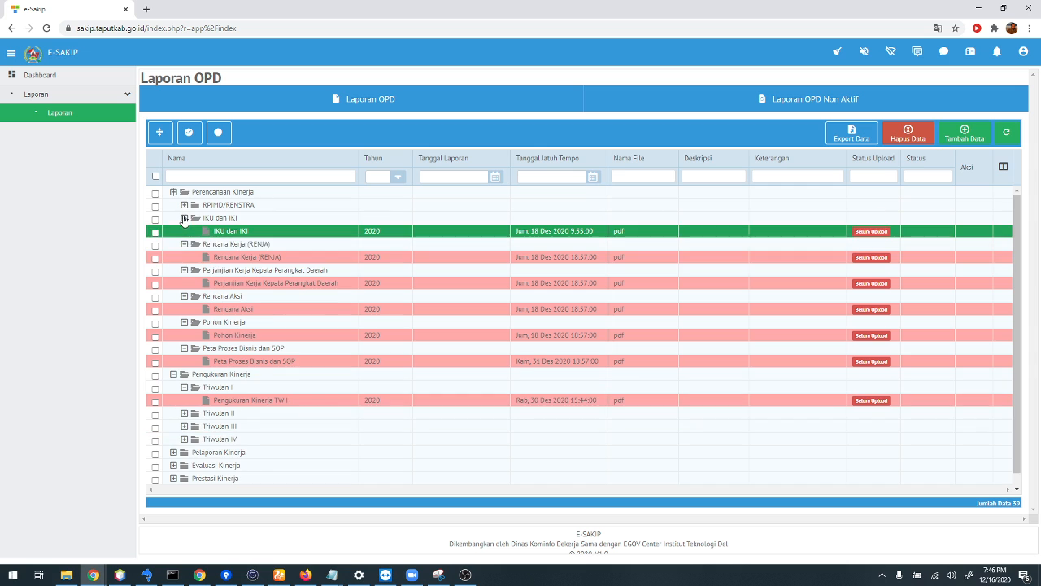
click(183, 218)
click(184, 231)
click(184, 244)
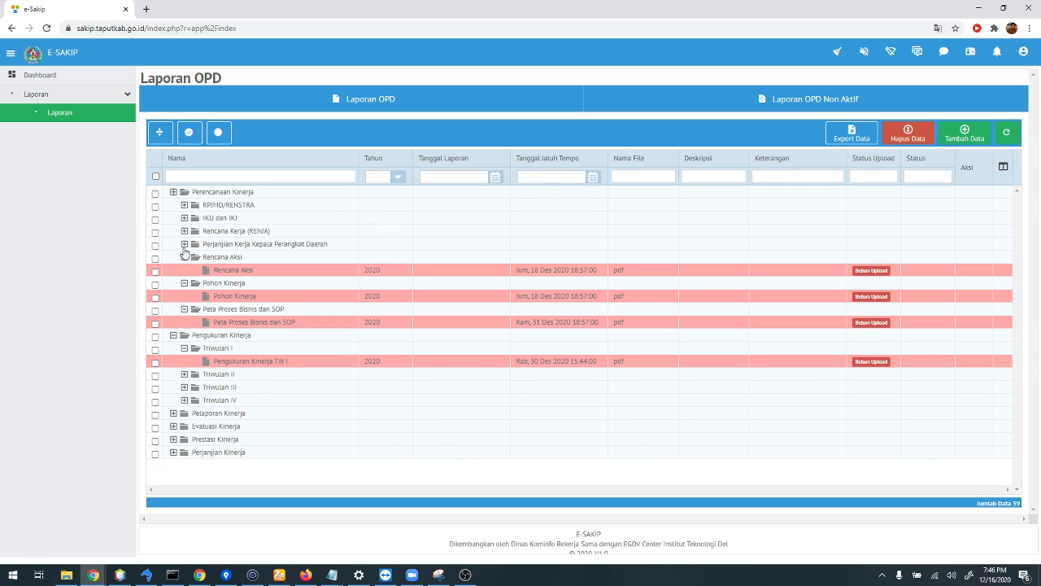
click(184, 257)
click(183, 270)
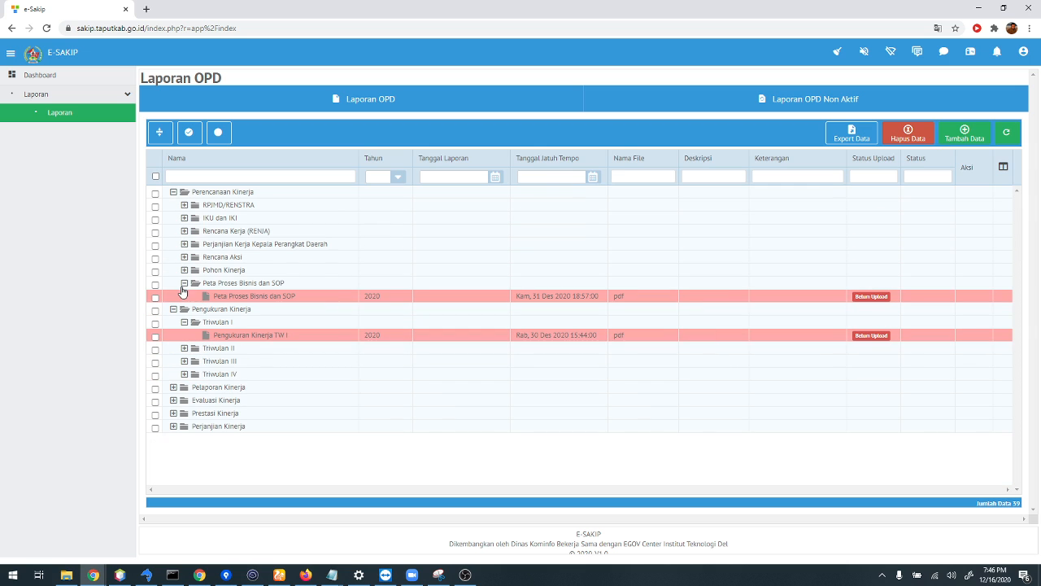
click(183, 283)
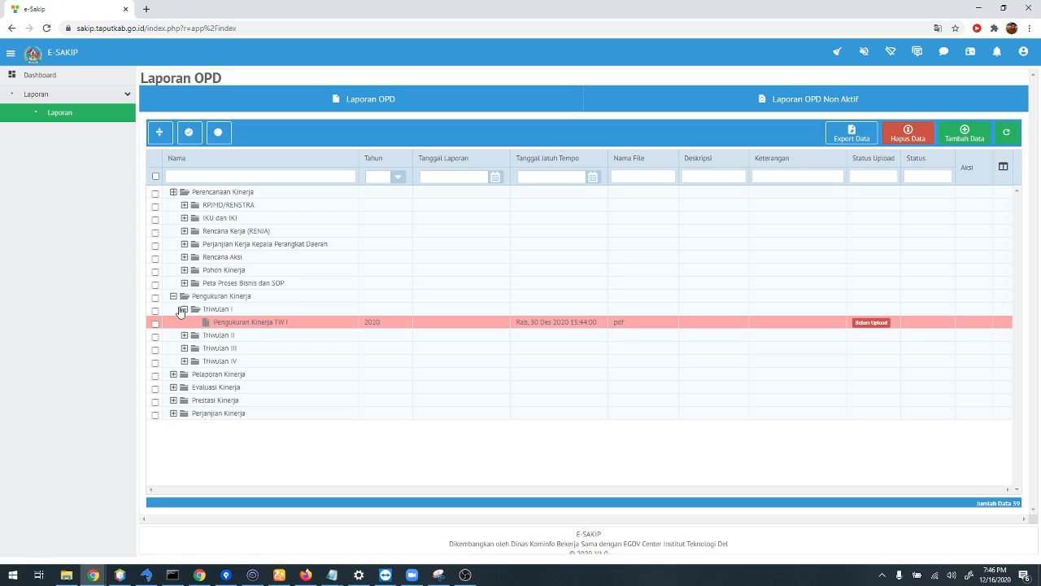
Expand the Triwulan I to Triwulan IV folders under Pengukuran Kinerja to show their quarterly reports
click(184, 309)
click(183, 322)
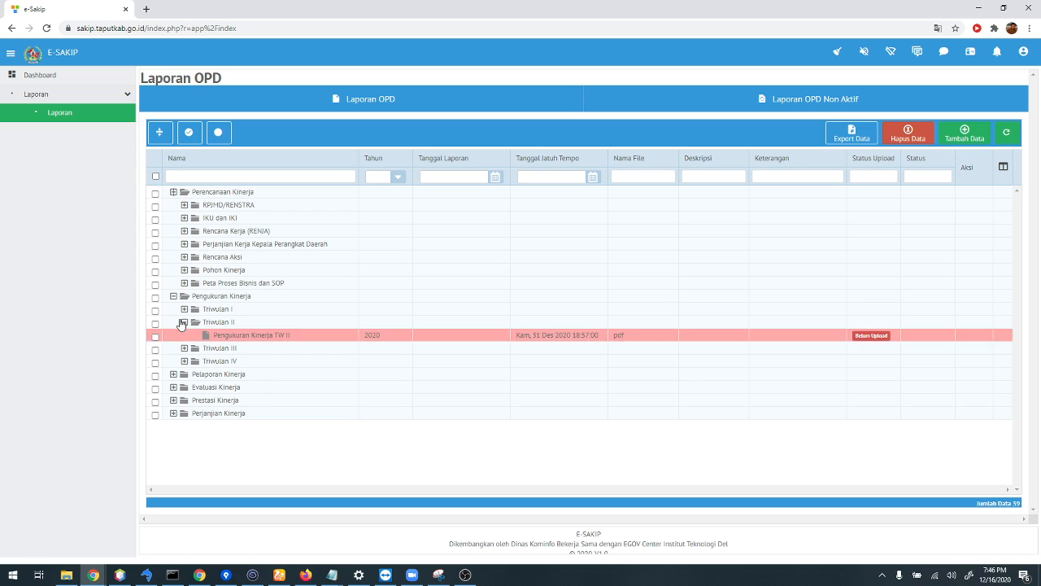
click(186, 310)
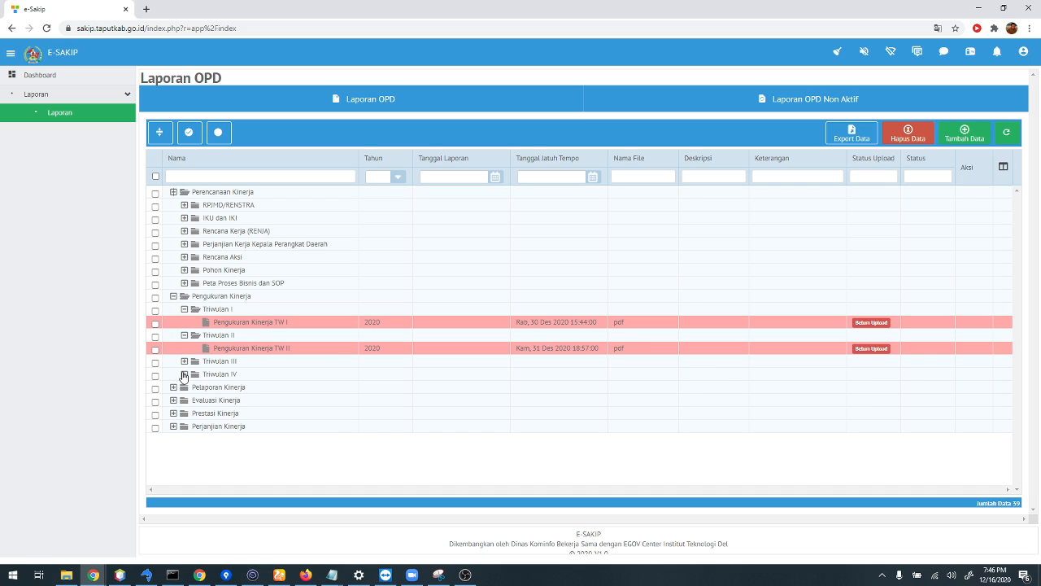
click(184, 361)
click(184, 387)
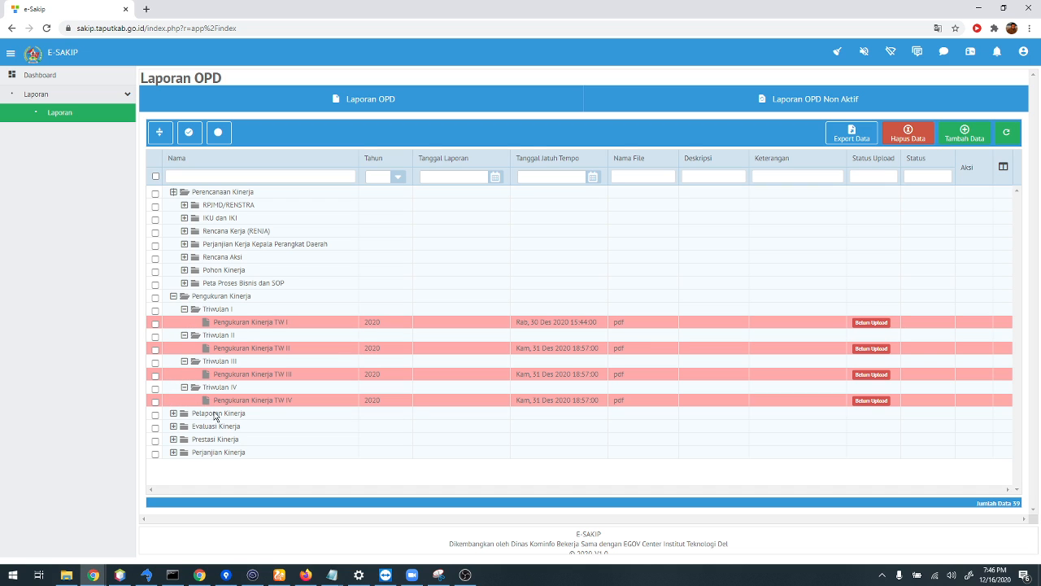
Expand Pelaporan Kinerja and its subfolder, and select the LKJIP report
click(173, 407)
click(173, 413)
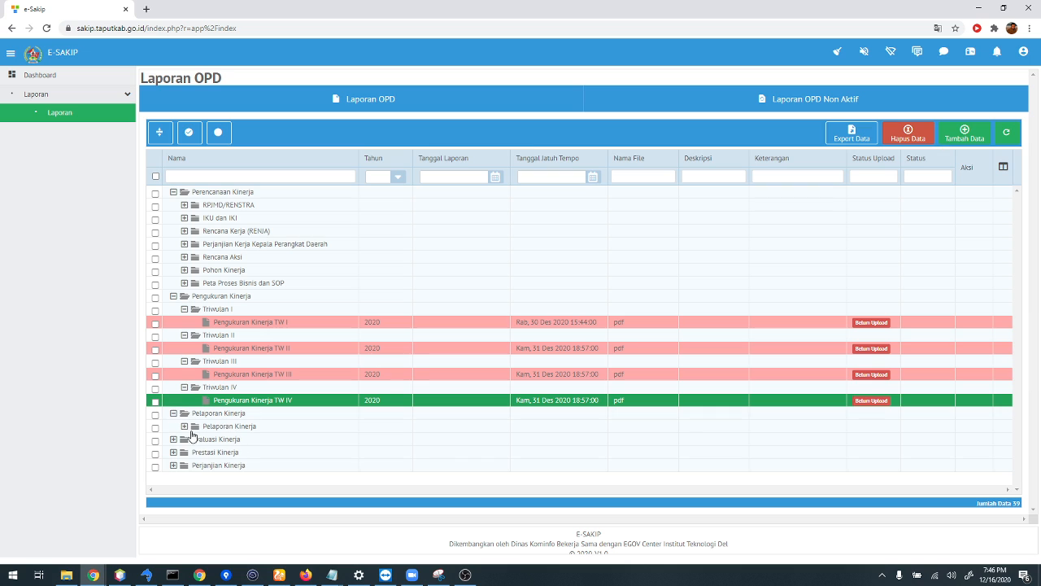
click(186, 427)
click(210, 440)
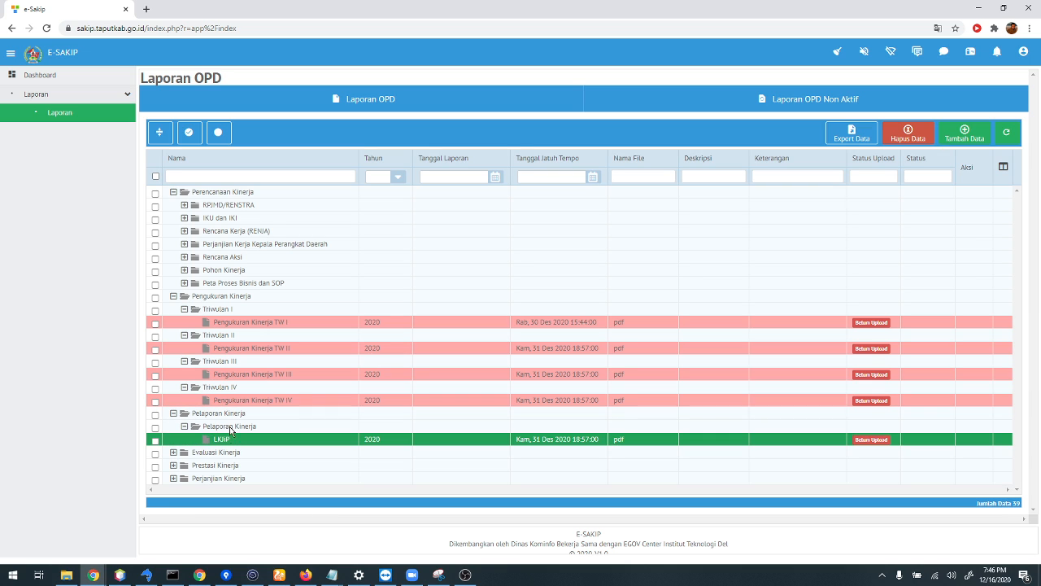
Go through the quarterly Pengukuran Kinerja reports from TW IV to TW I, and collapse the Pengukuran Kinerja and Pelaporan Kinerja folders
click(231, 401)
click(231, 373)
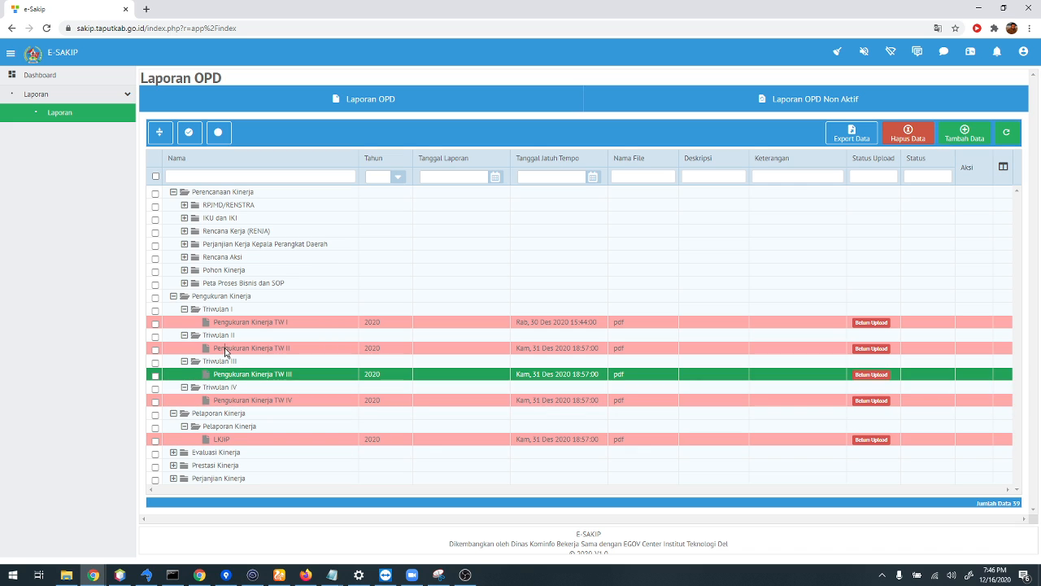
click(229, 350)
click(227, 324)
click(206, 298)
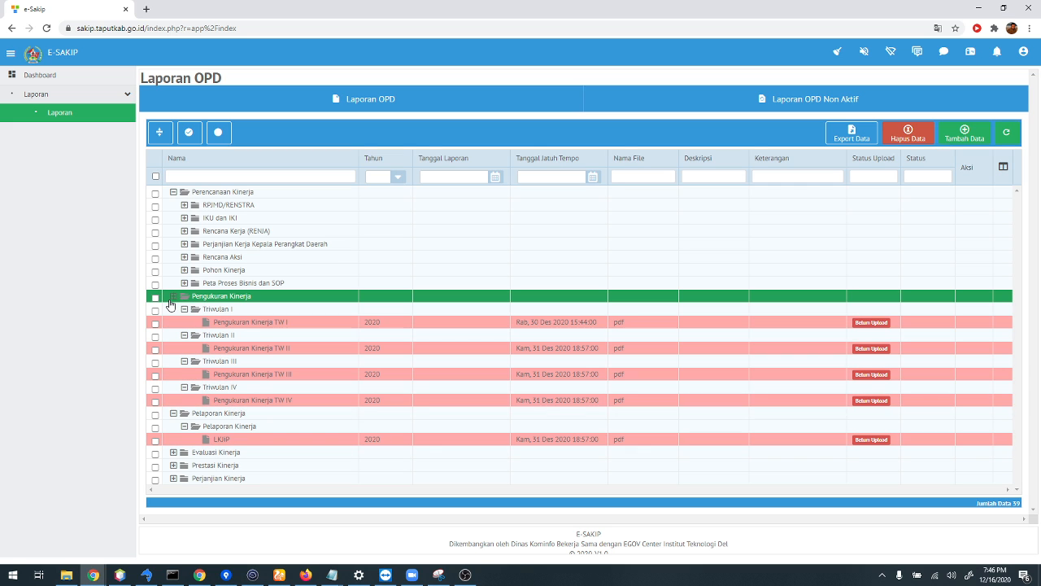
click(173, 296)
click(173, 309)
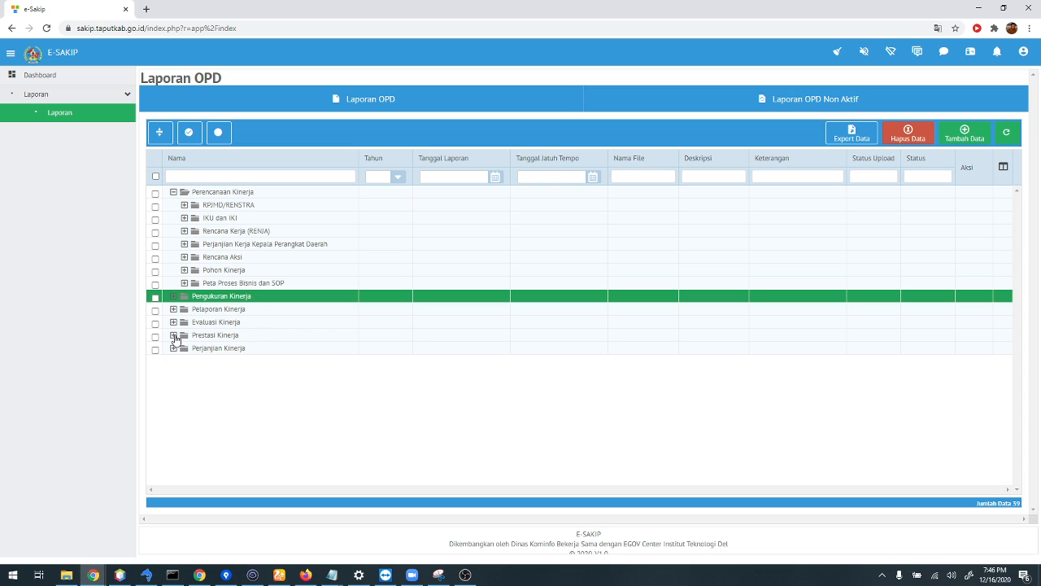
Expand Perjanjian Kinerja down to the Perjanjian Kinerja Kepala Perangkat Daerah report and select it
click(173, 347)
click(184, 360)
click(227, 377)
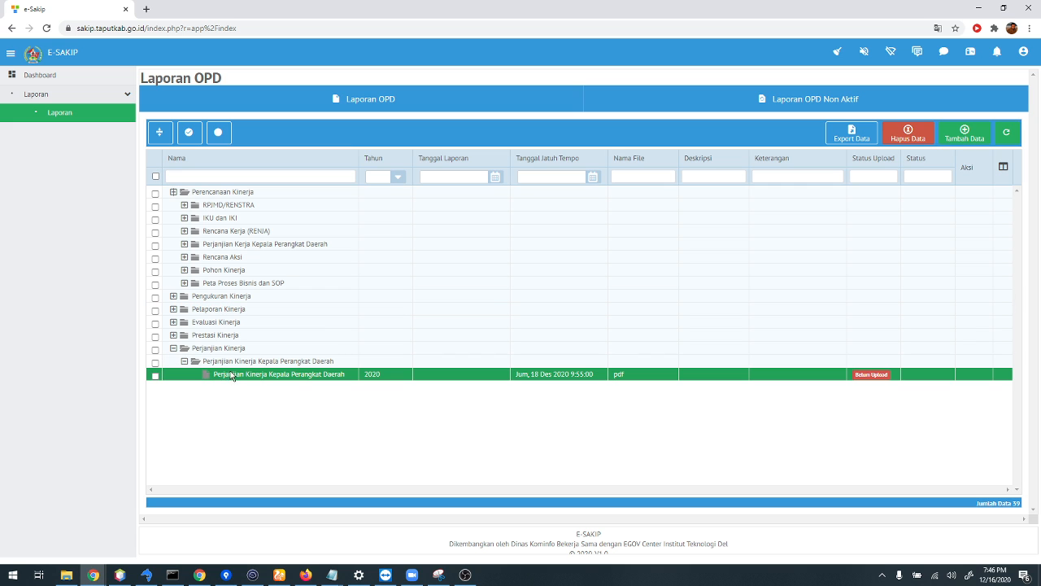
click(174, 298)
click(174, 297)
Expand the RPJMD/RENSTRA folders under Perencanaan Kinerja down to the Renstra Dinas PUPR entry and look over their rows
click(184, 205)
click(196, 218)
click(233, 231)
click(243, 219)
click(242, 207)
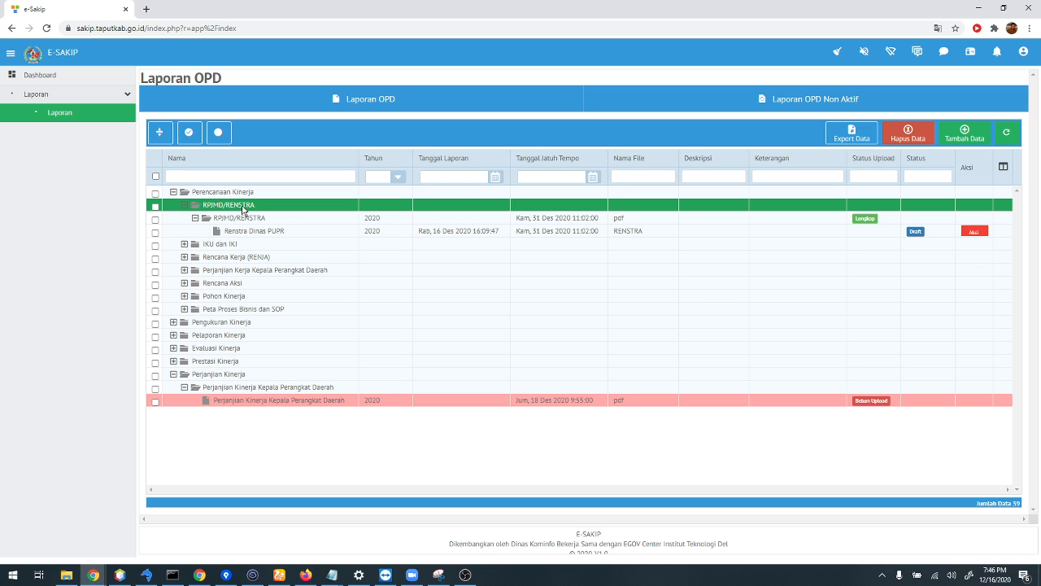
Expand the IKU dan IKI folder and compare its report's due date with the Renstra Dinas PUPR report date
click(185, 245)
click(238, 257)
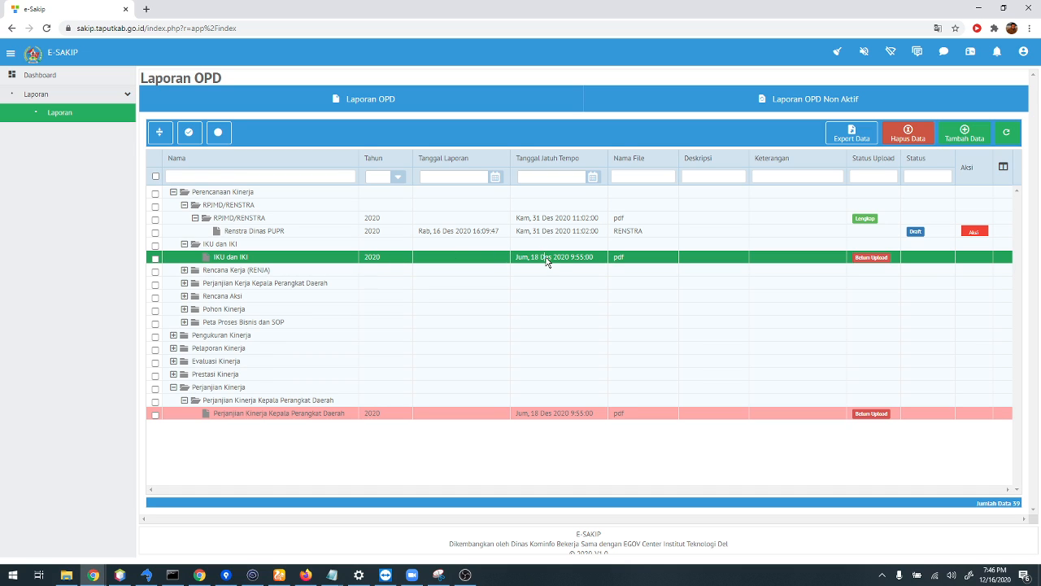
click(448, 231)
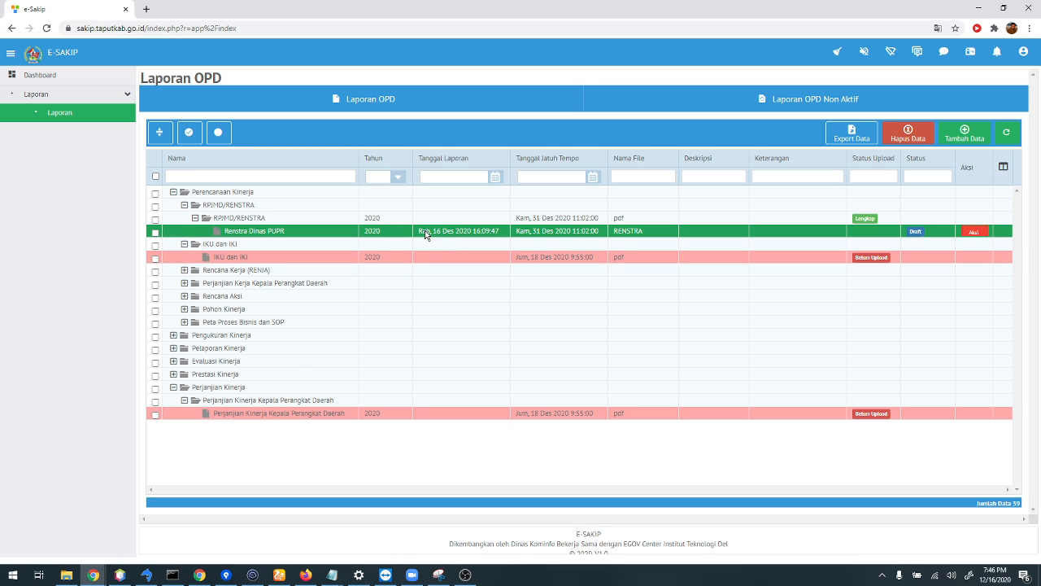
drag(418, 231, 584, 257)
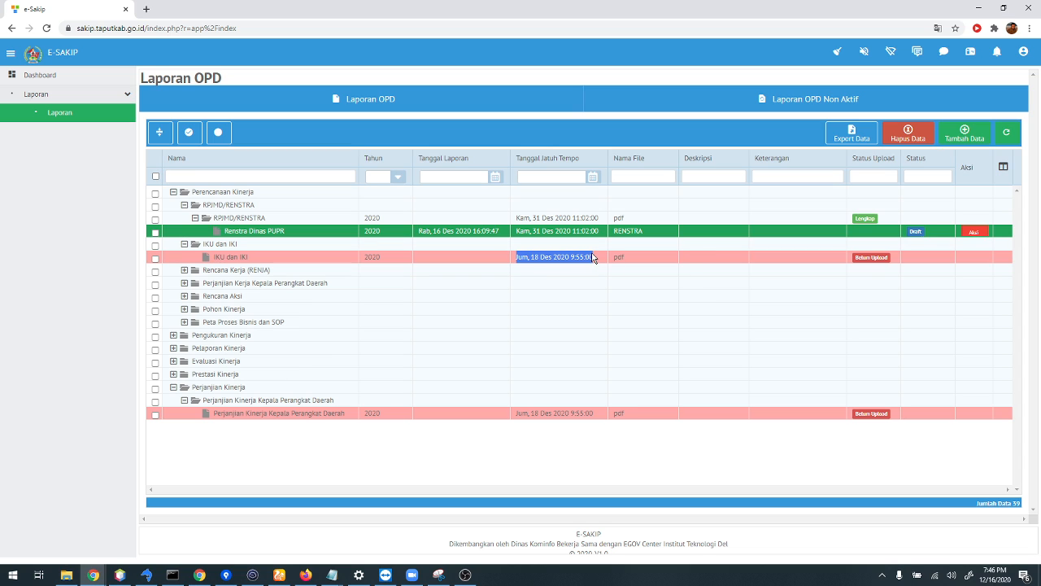
click(597, 256)
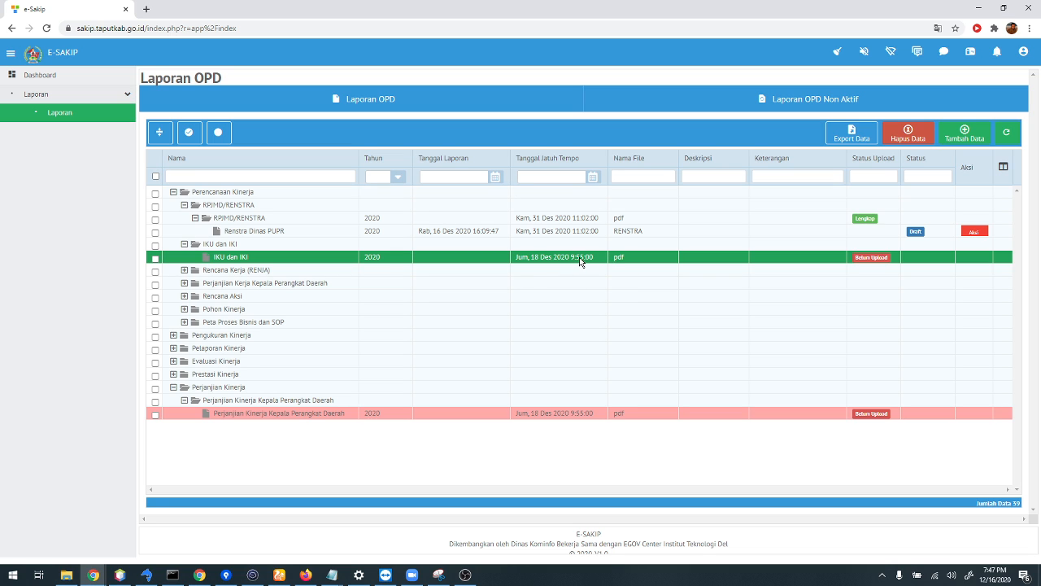
Examine the due date, required file format and upload status of the IKU dan IKI report
drag(595, 261, 516, 260)
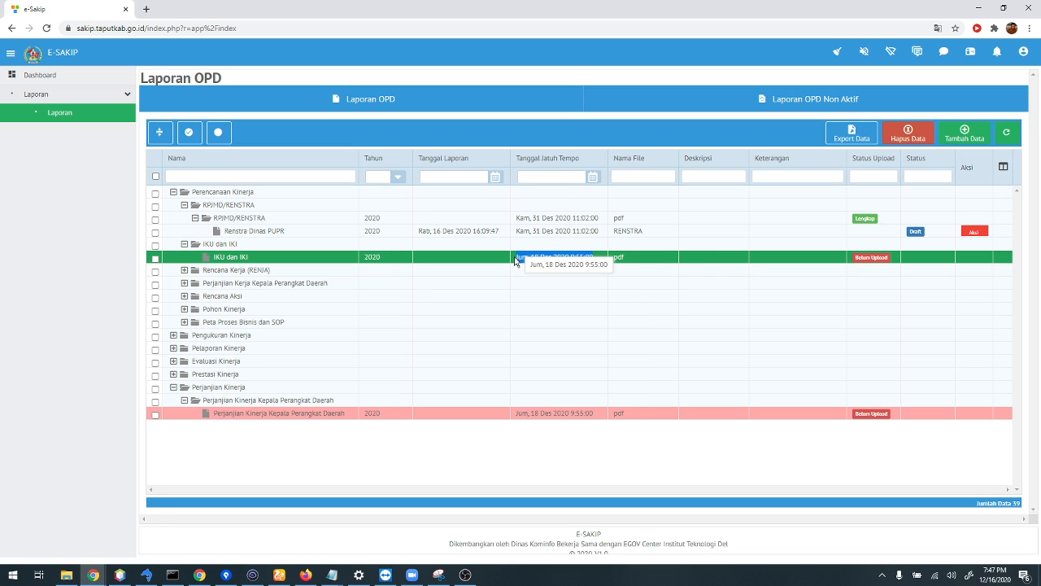
drag(624, 261, 616, 262)
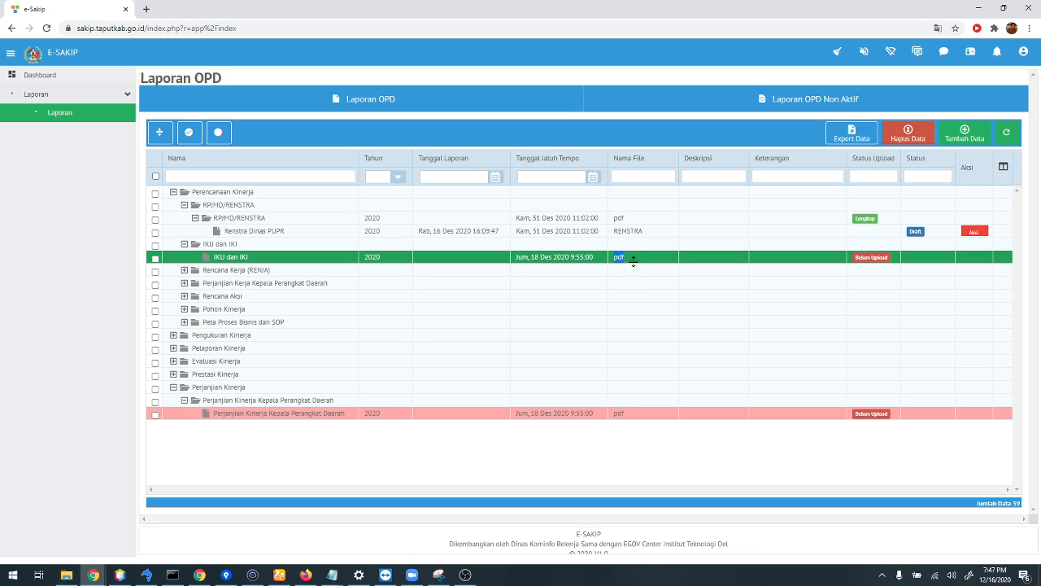
drag(892, 264, 851, 260)
click(259, 284)
click(242, 261)
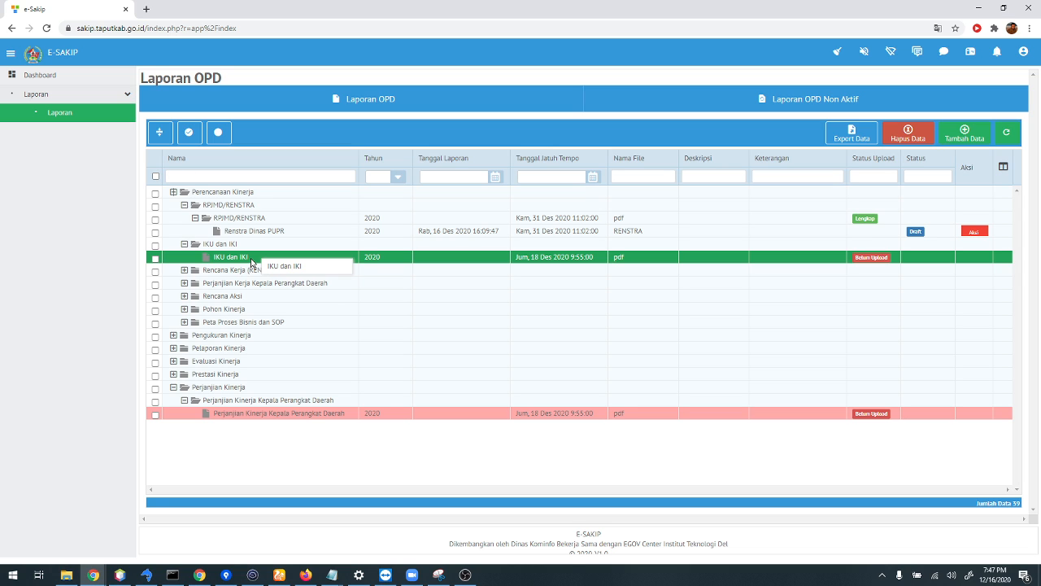
Compare the RPJMD/RENSTRA and Renstra Dinas PUPR rows with the IKU dan IKI row for dates and upload status
click(299, 231)
click(447, 218)
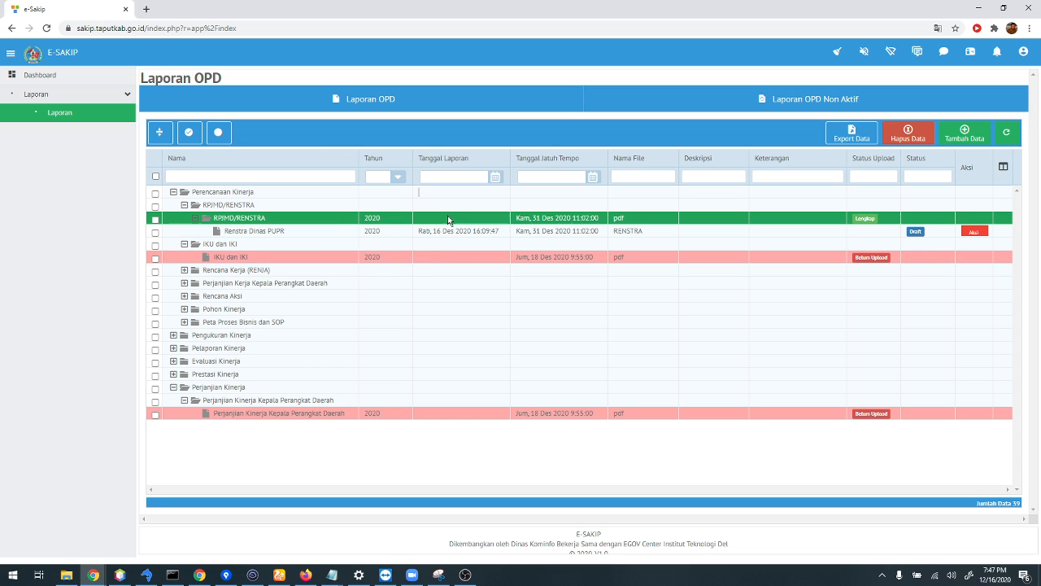
click(860, 258)
click(742, 216)
click(269, 235)
drag(269, 239, 655, 244)
click(601, 255)
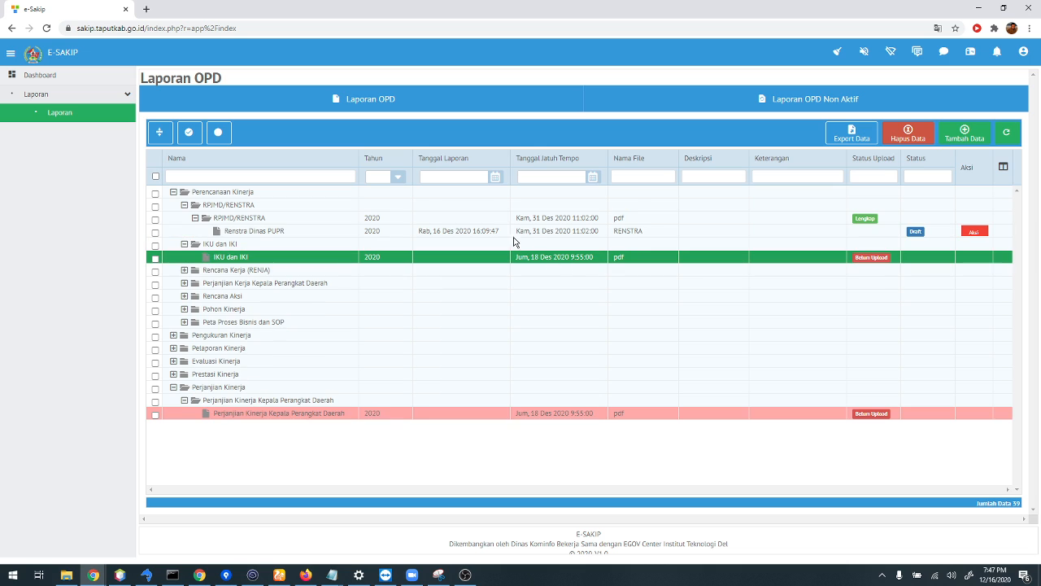
click(232, 230)
click(237, 218)
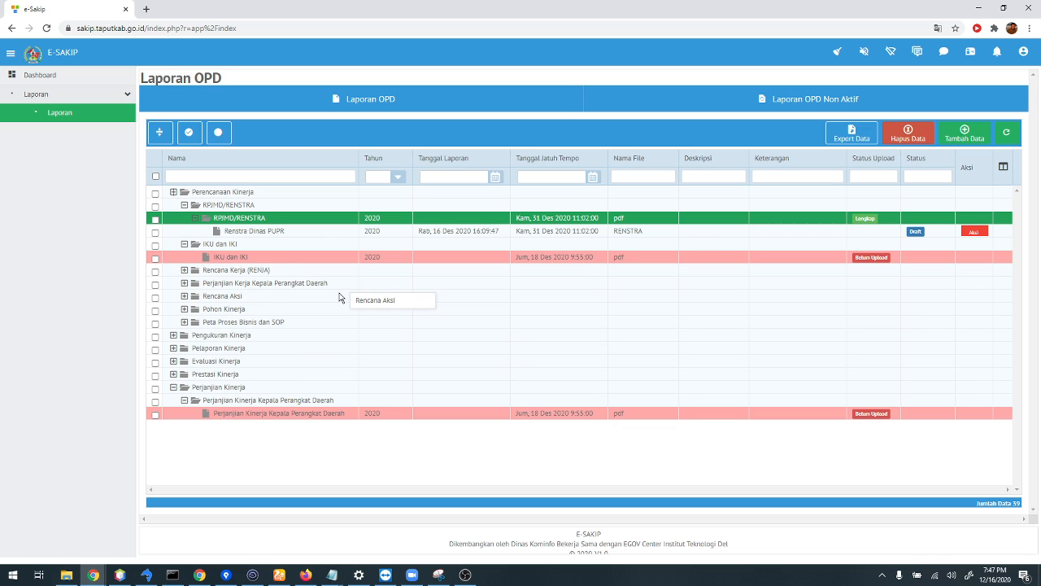
Expand the Rencana Kerja (RENJA) folder to view its report, and select the IKU dan IKI report
click(184, 270)
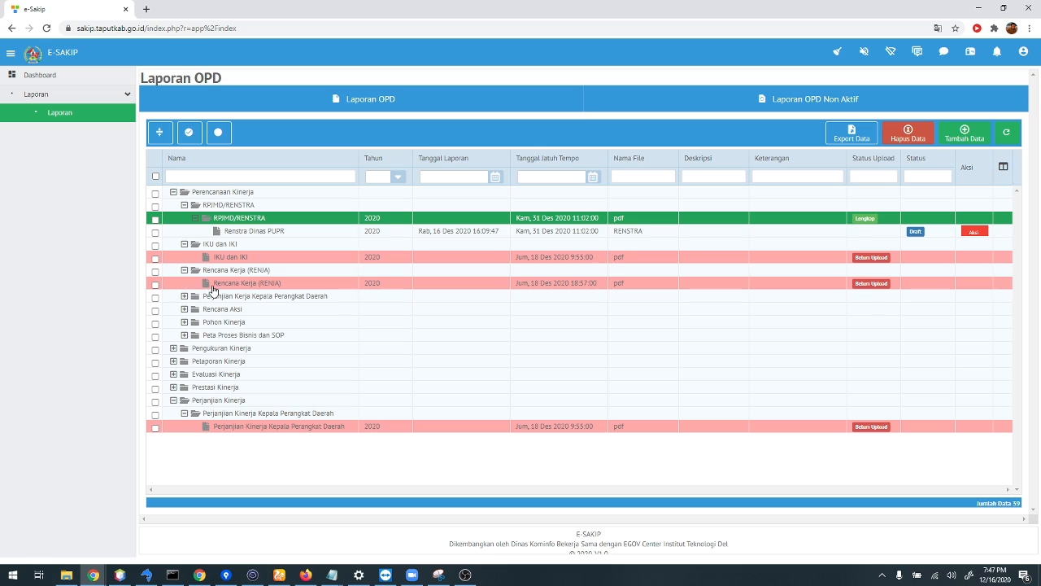
click(213, 285)
click(232, 258)
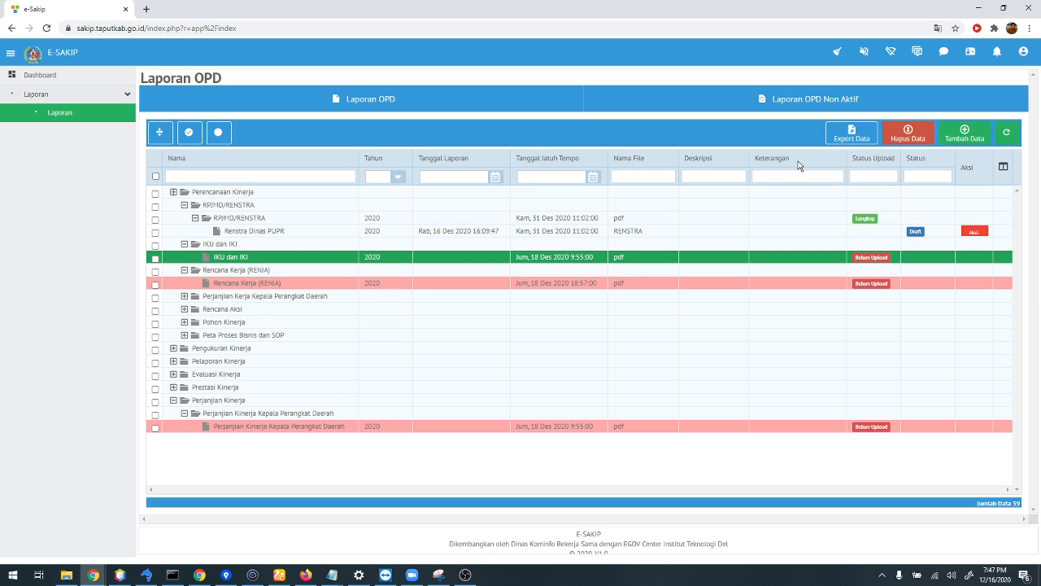
Start a new OPD report entry, open the report chooser and look through the available 2020 reports
click(981, 138)
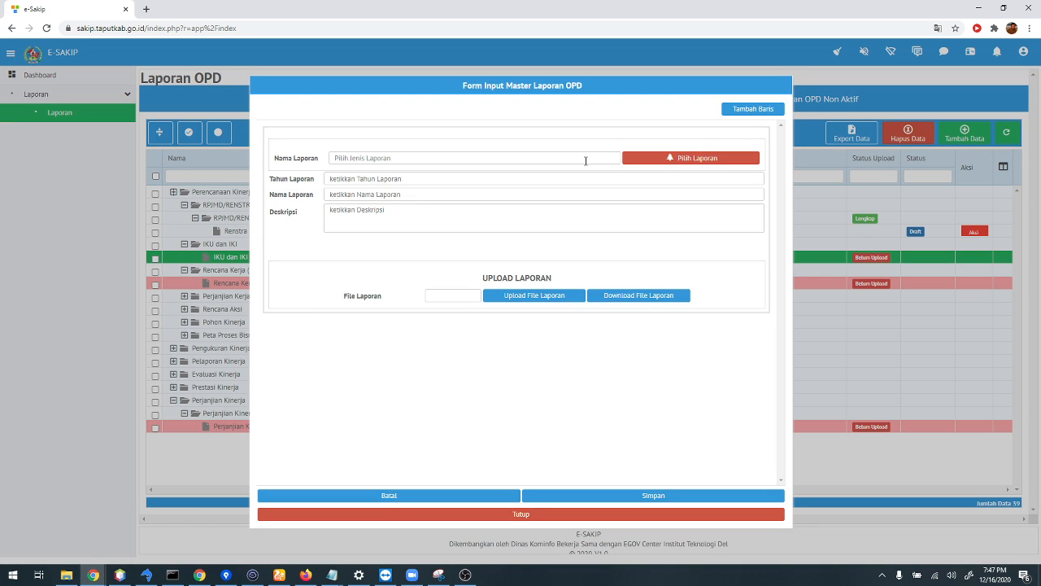
click(672, 159)
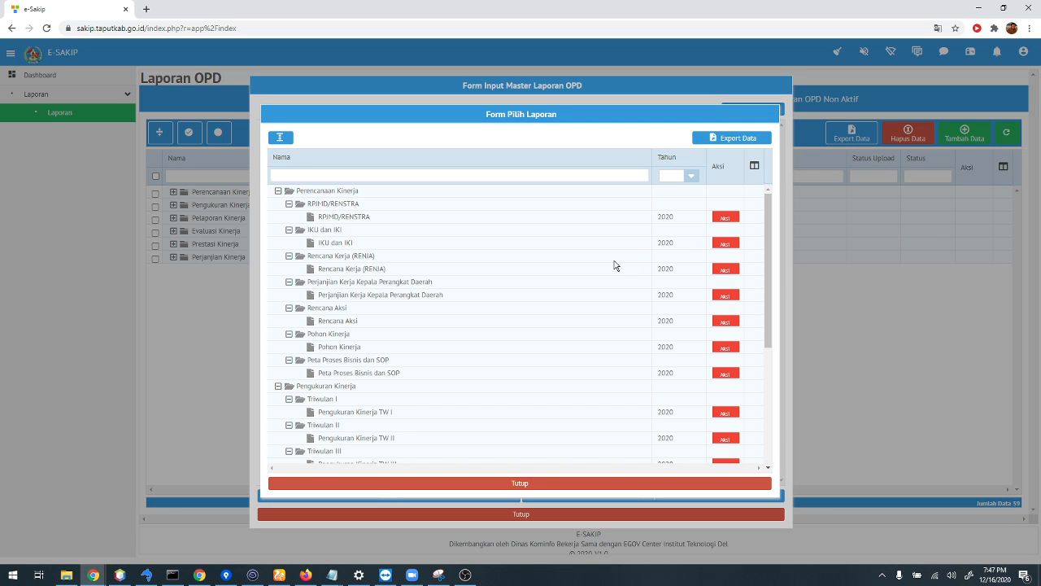
scroll(613, 265, down, 5)
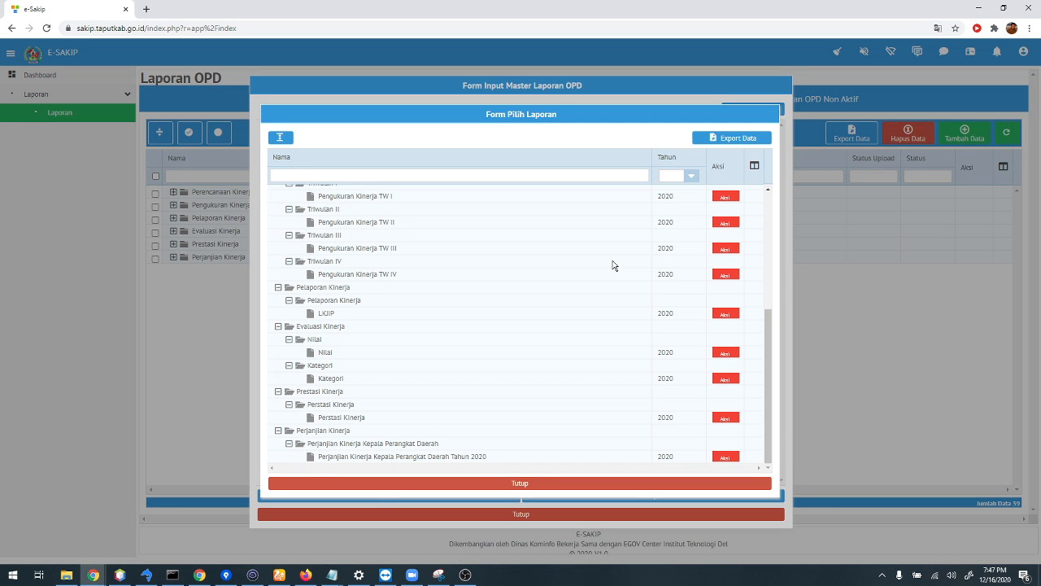
click(691, 199)
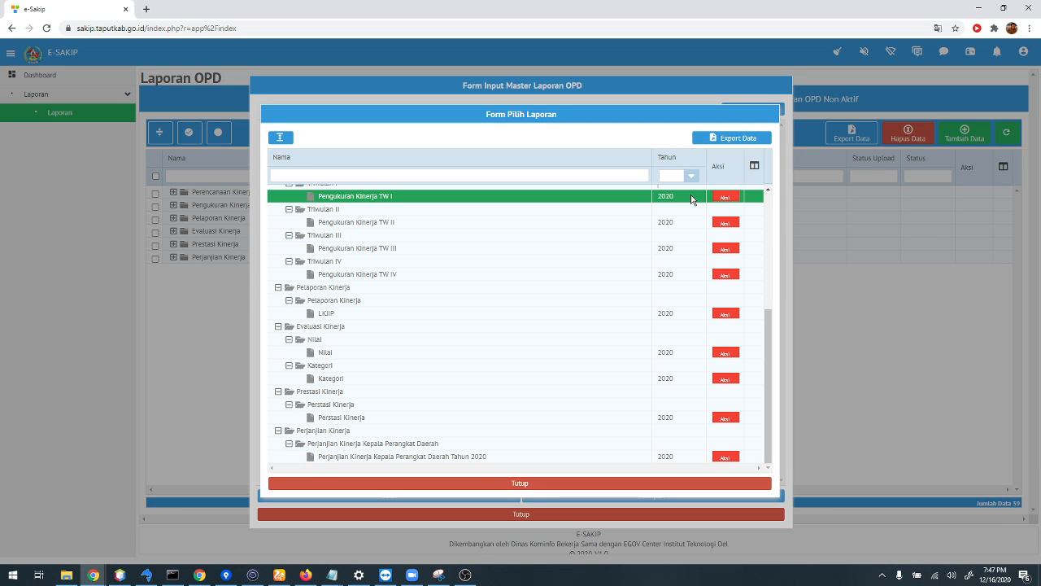
click(689, 457)
click(686, 419)
click(689, 355)
click(680, 317)
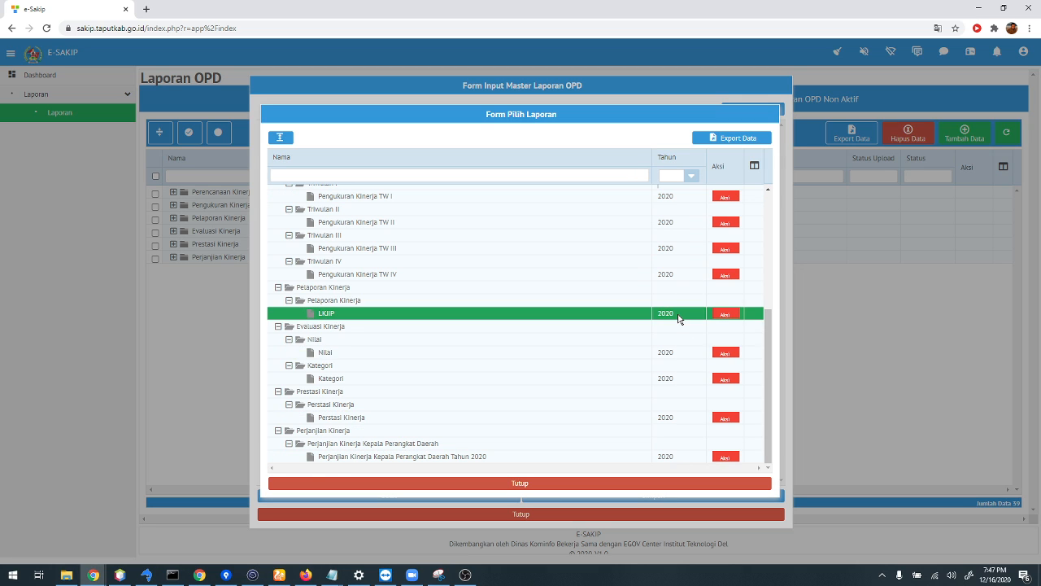
Choose the 2020 IKU dan IKI report under Perencanaan Kinerja for the new entry
scroll(569, 289, up, 2)
click(353, 228)
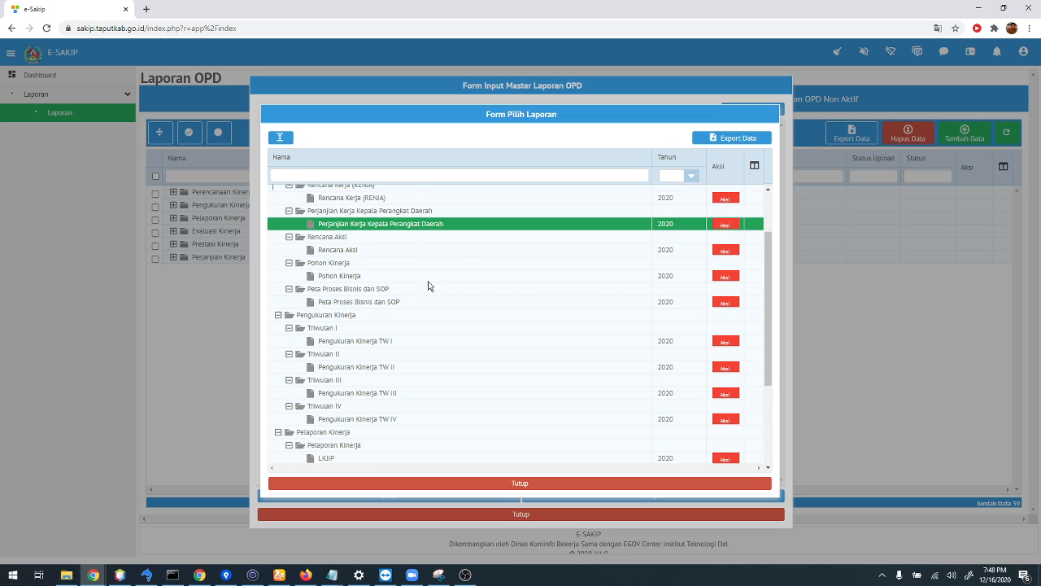
scroll(426, 284, up, 1)
click(352, 241)
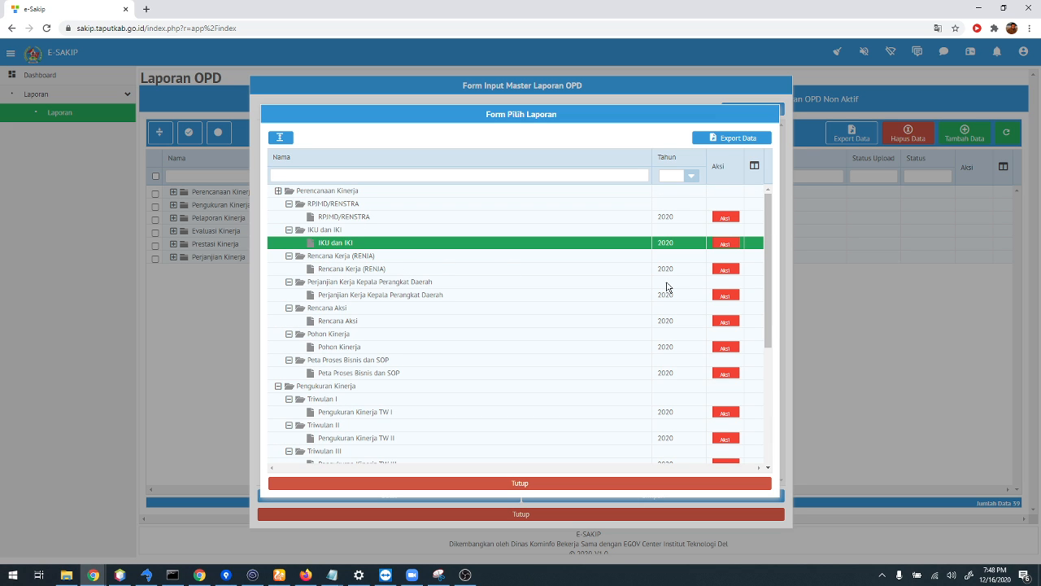
click(726, 243)
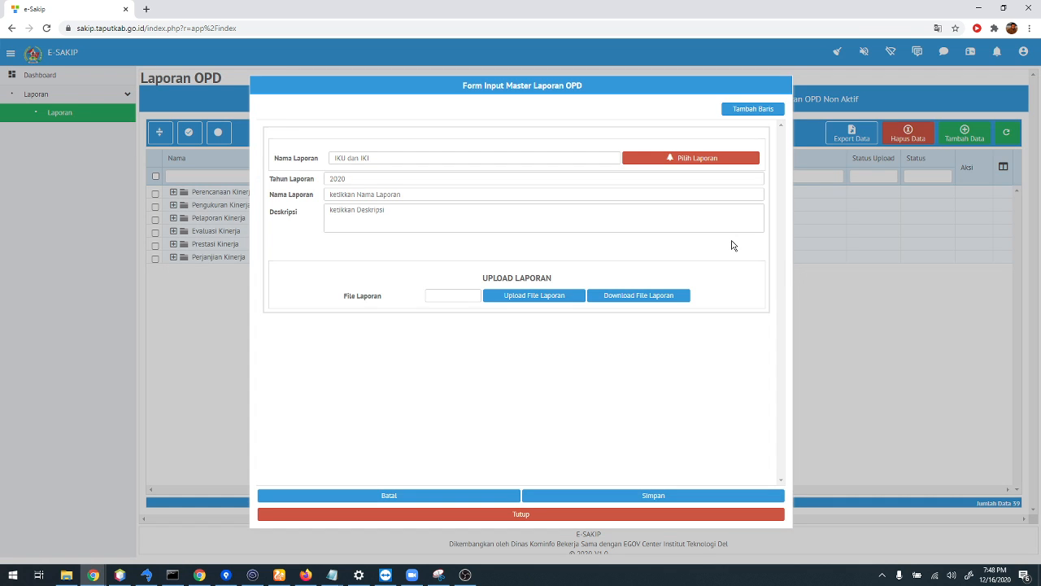
click(377, 160)
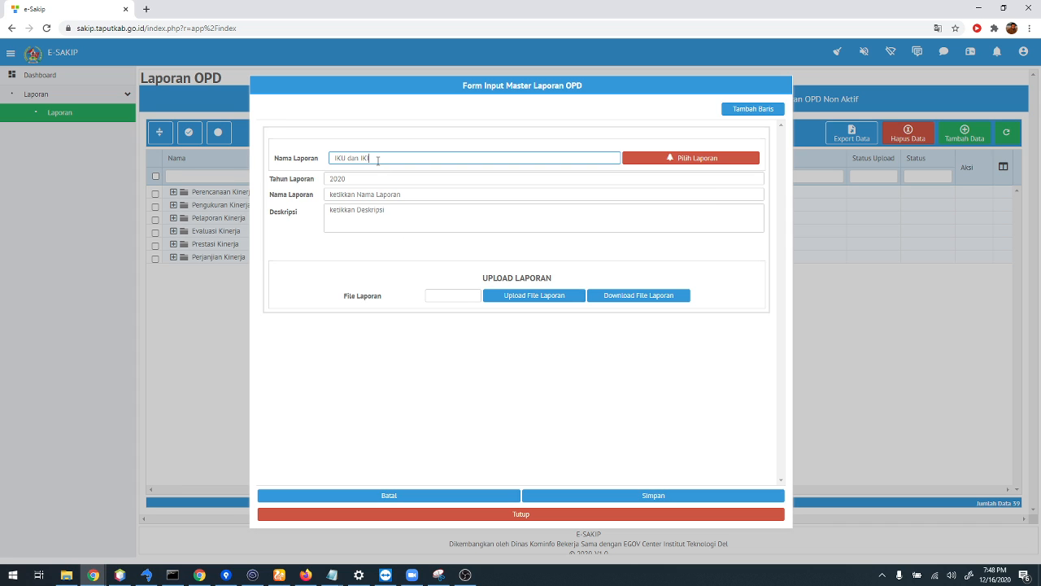
click(382, 194)
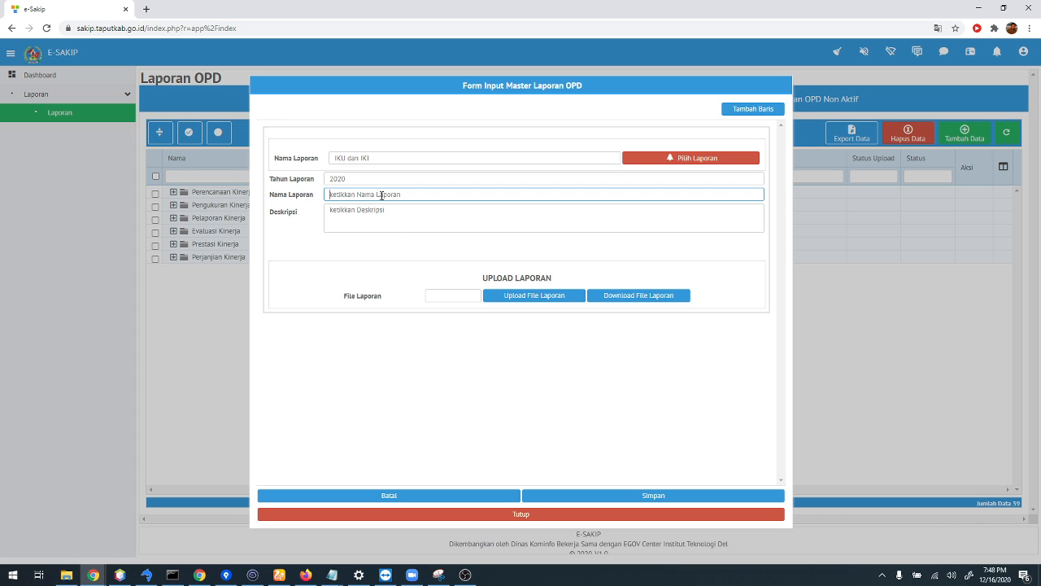
click(376, 157)
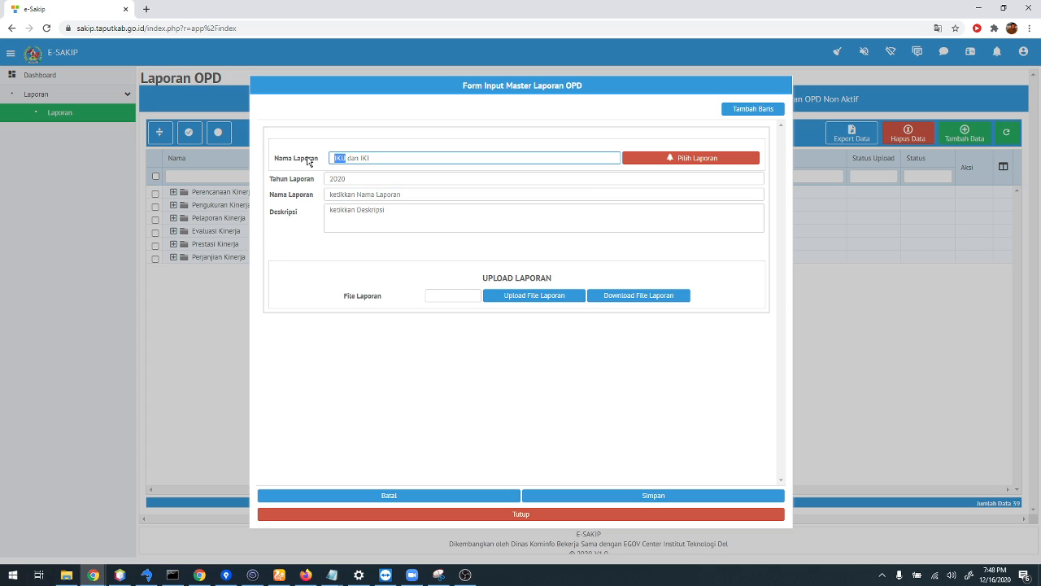
click(345, 195)
text(nama laporan)
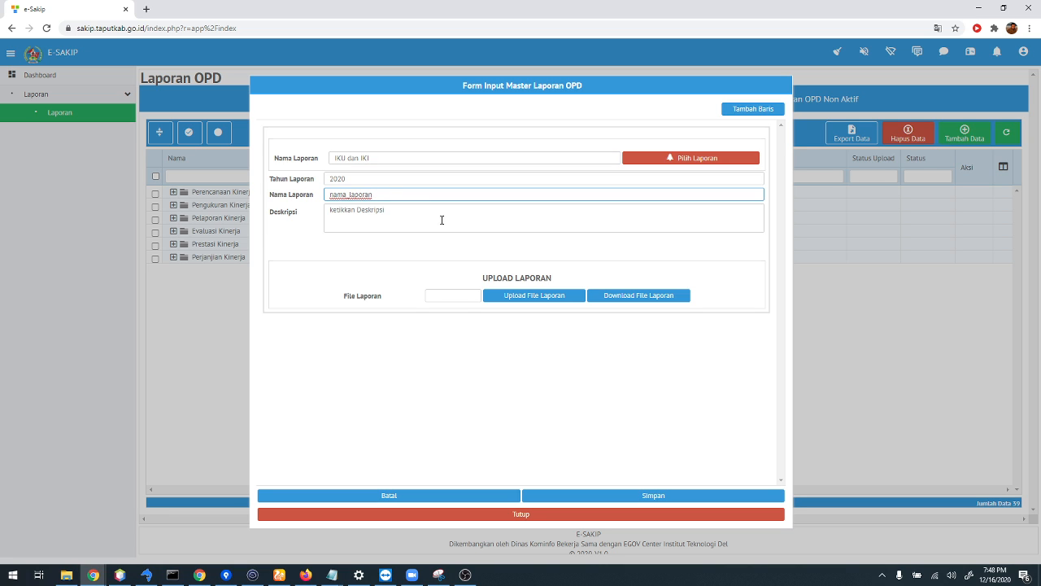
key(ctrl+a)
key(BackSpace)
Name the new 2020 report entry "IKU DINAS PUPR Tahun 2020" and leave its description empty
text(I)
text(hju)
text( 2020)
click(337, 180)
click(381, 194)
drag(383, 195, 430, 193)
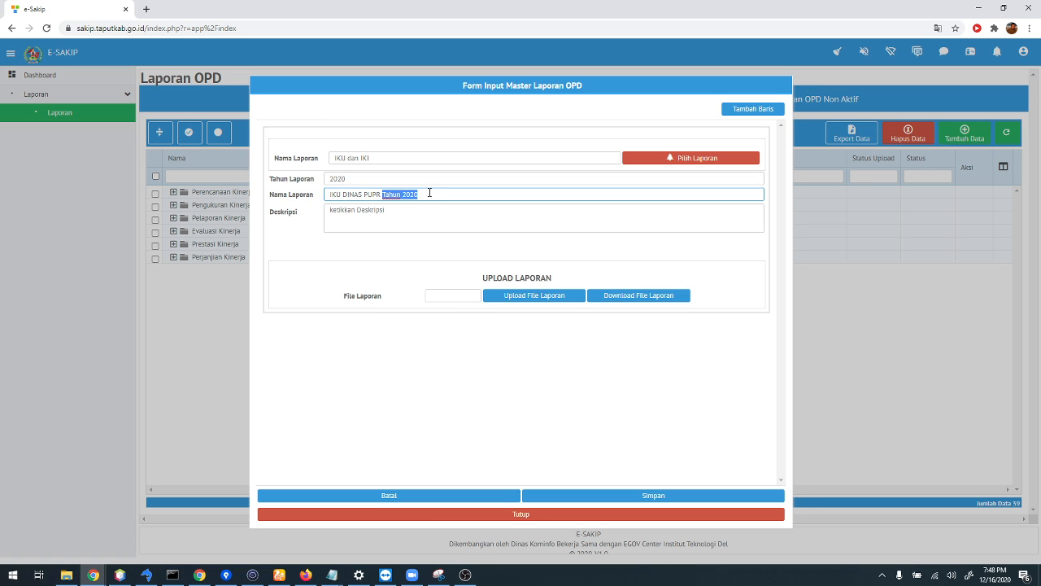
click(355, 182)
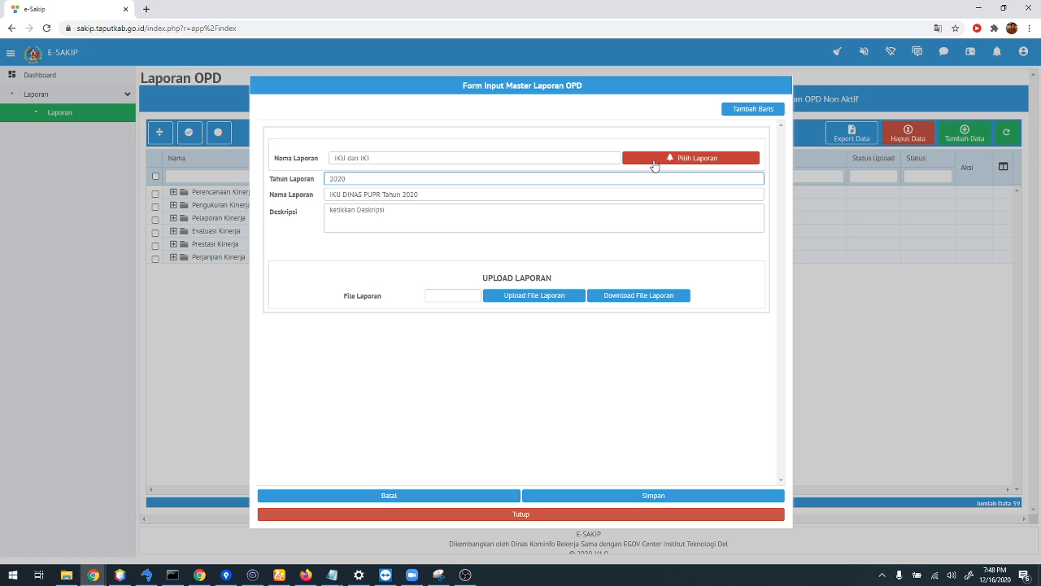
click(390, 223)
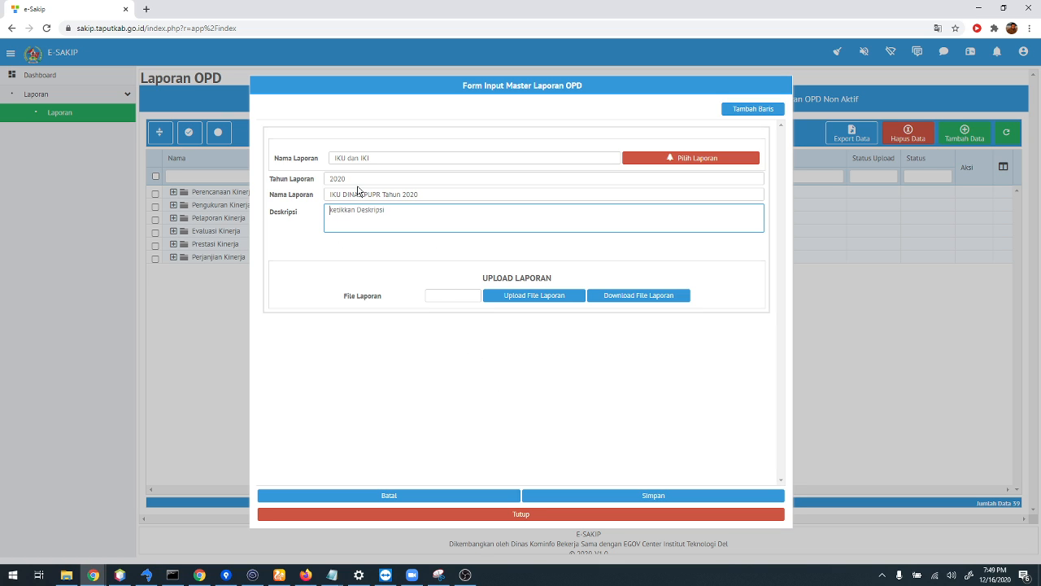
Upload RENSTRA PERANGKAT DAERAH.pdf from the Downloads folder as the report file
click(543, 299)
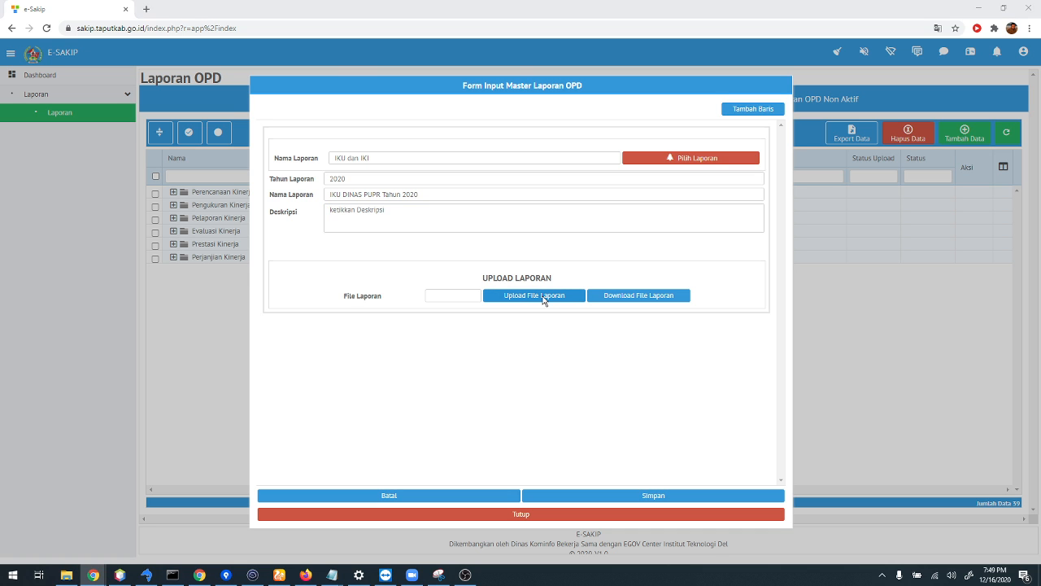
click(165, 96)
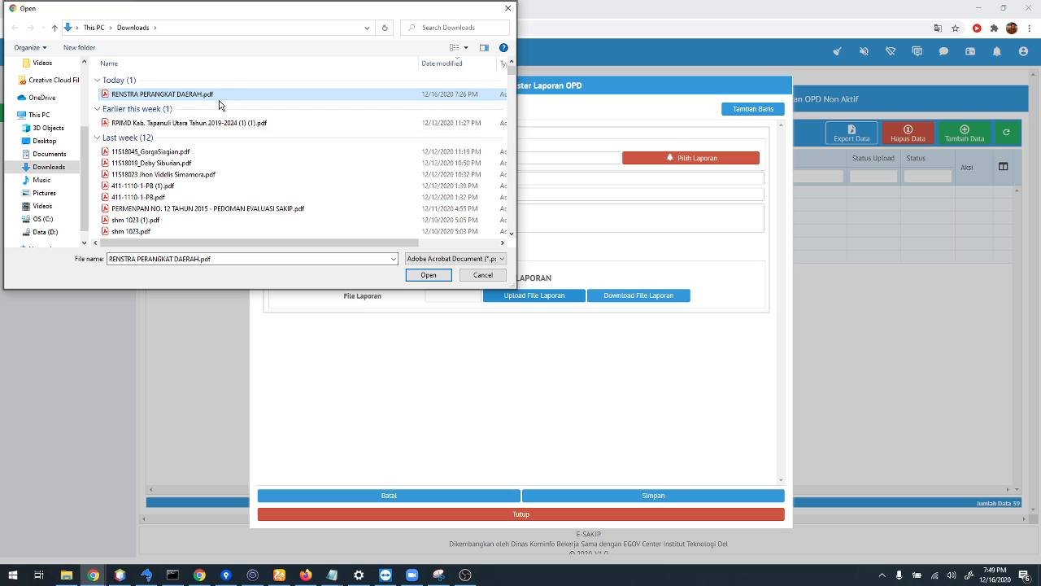
click(431, 276)
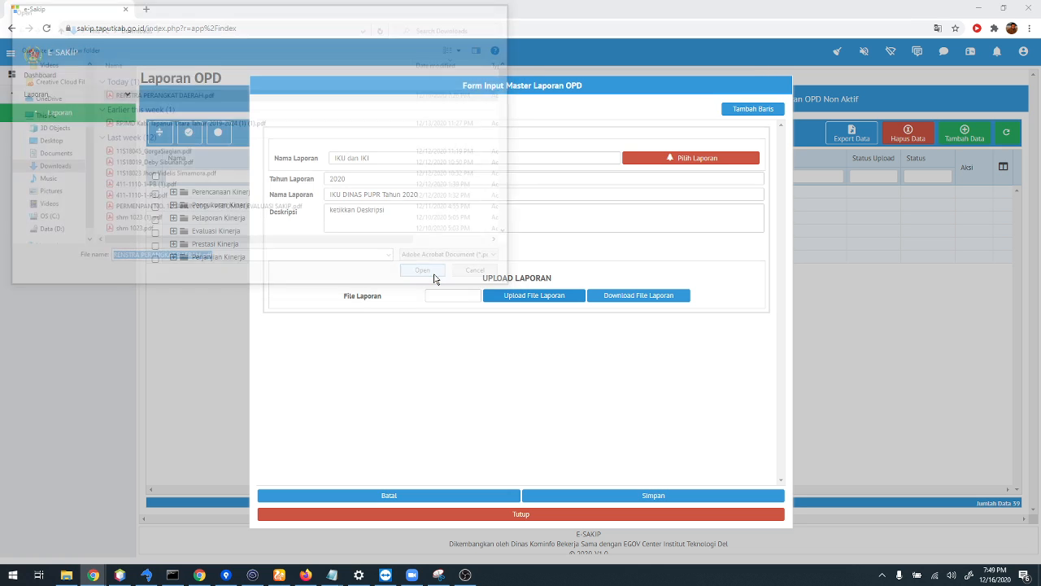
Inspect the uploaded file's generated reference, open the file to check its content, and return to the entry form
drag(431, 299, 476, 309)
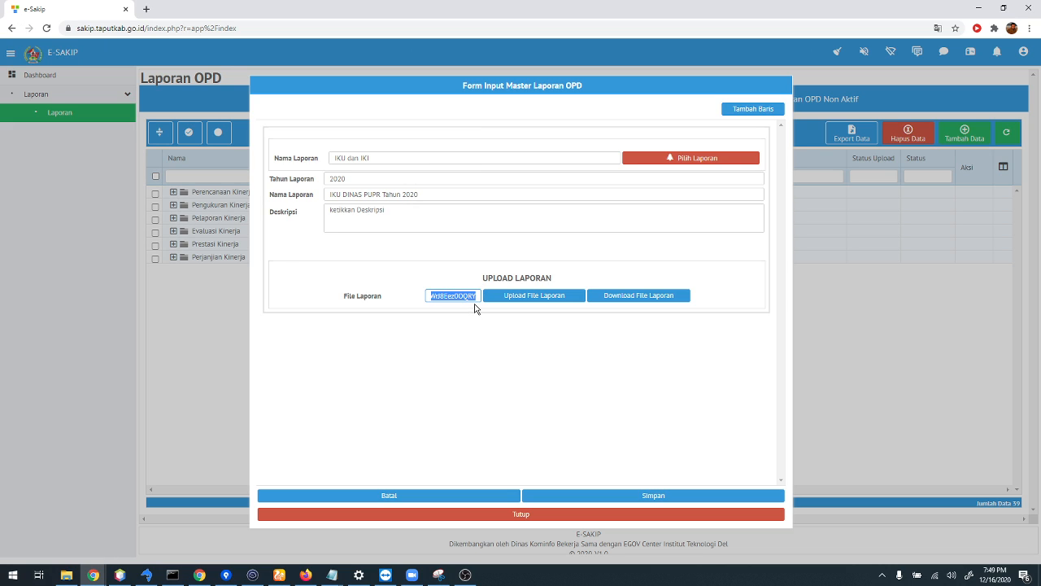
click(445, 297)
double_click(444, 296)
click(442, 298)
double_click(442, 298)
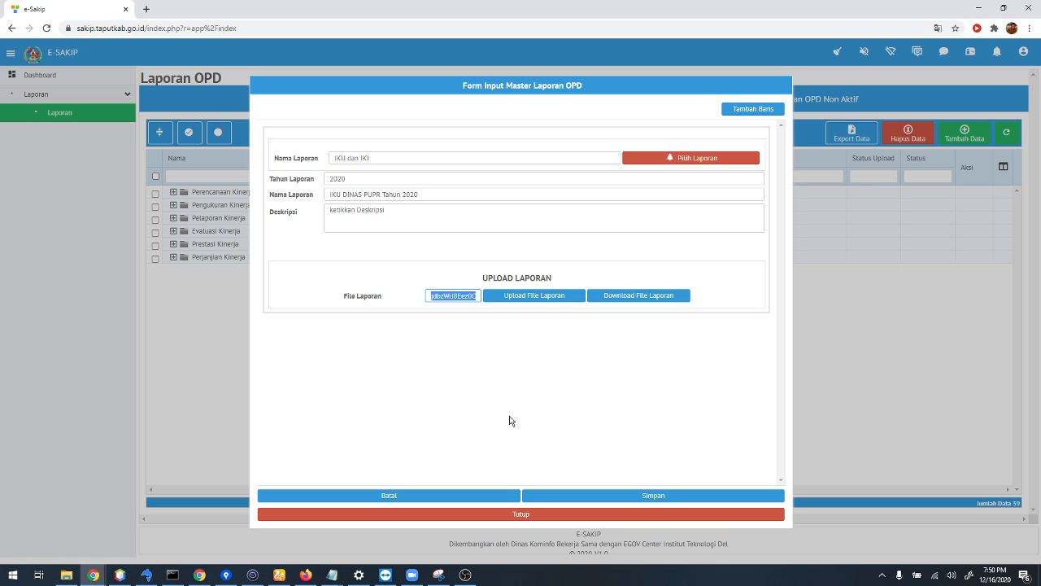
click(502, 353)
click(449, 299)
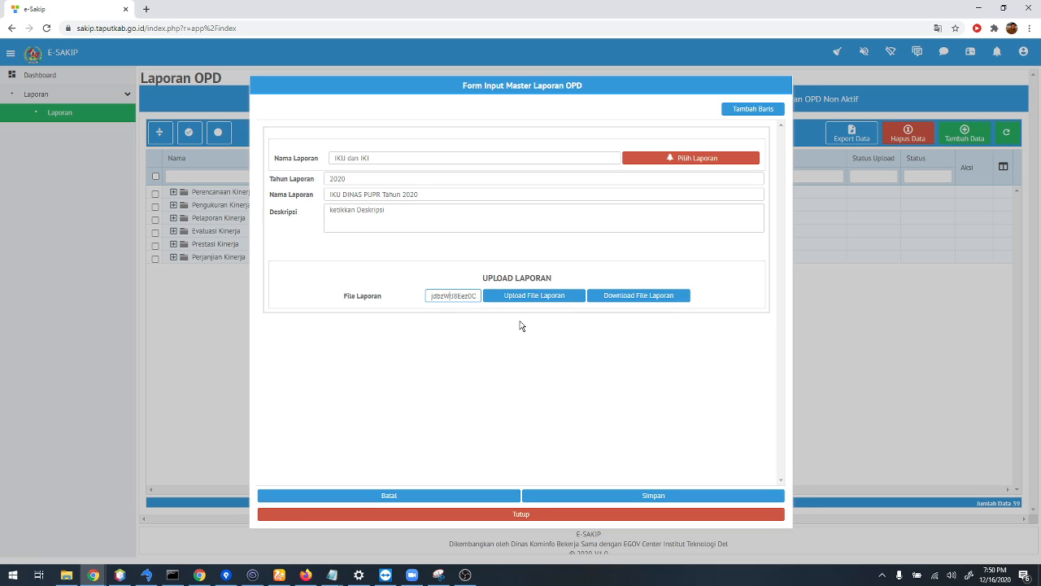
click(649, 298)
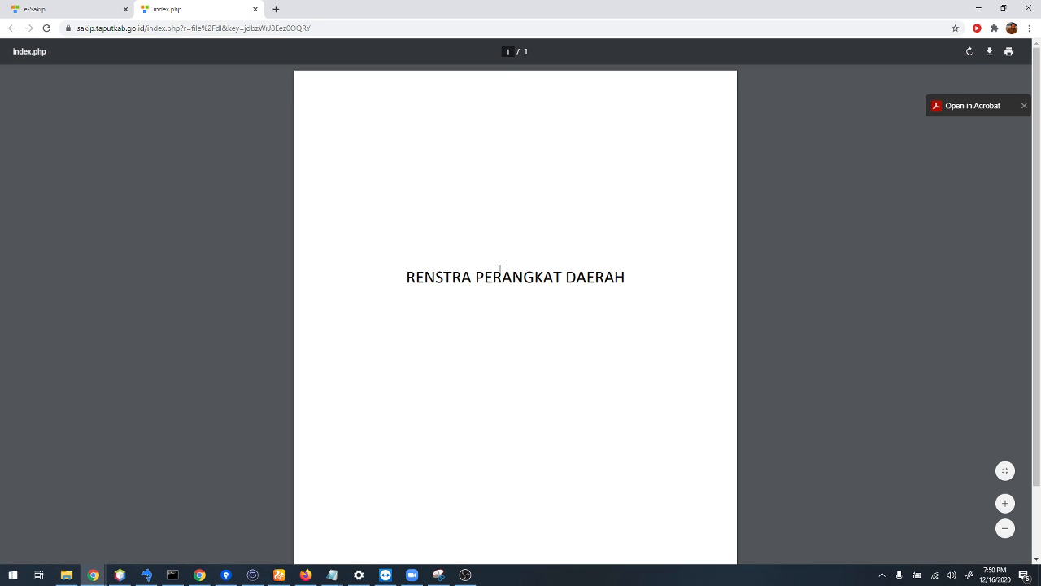
scroll(534, 311, down, 2)
scroll(543, 344, up, 2)
click(62, 9)
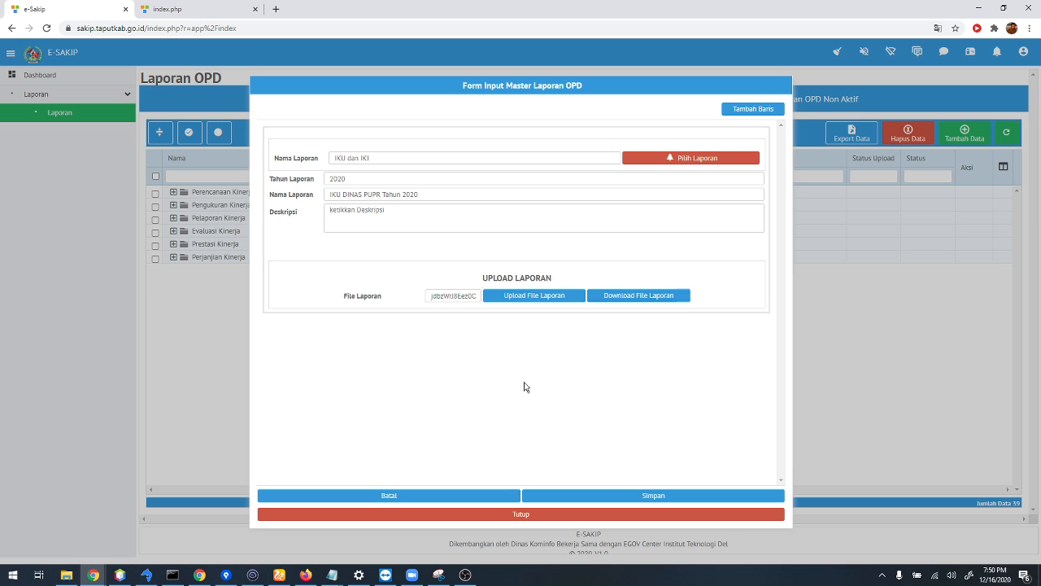
Save the new entry and expand Perencanaan Kinerja down to the IKU DINAS PUPR Tahun 2020 report under IKU dan IKI
click(657, 496)
click(527, 326)
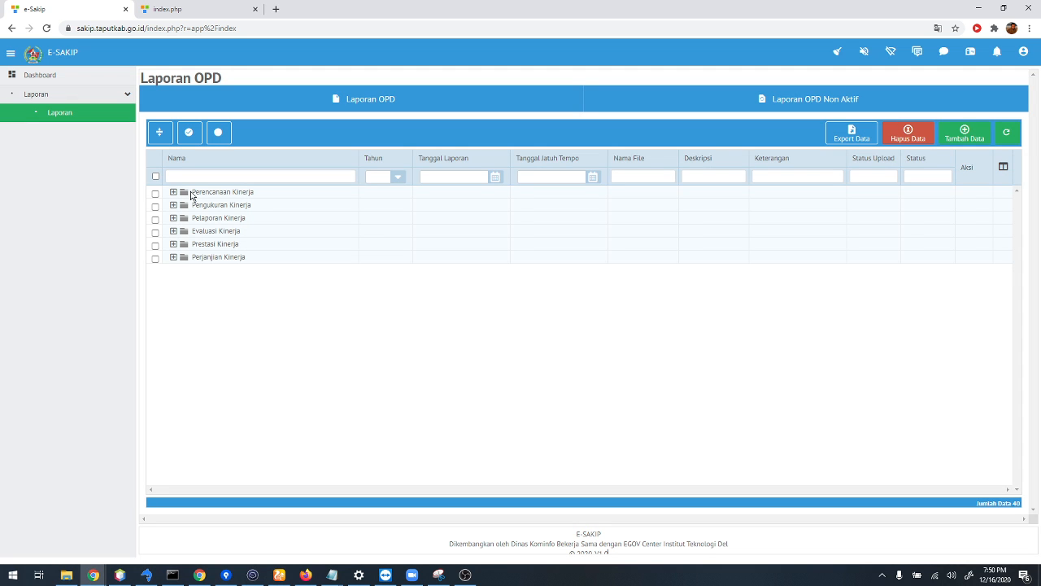
click(174, 192)
click(184, 205)
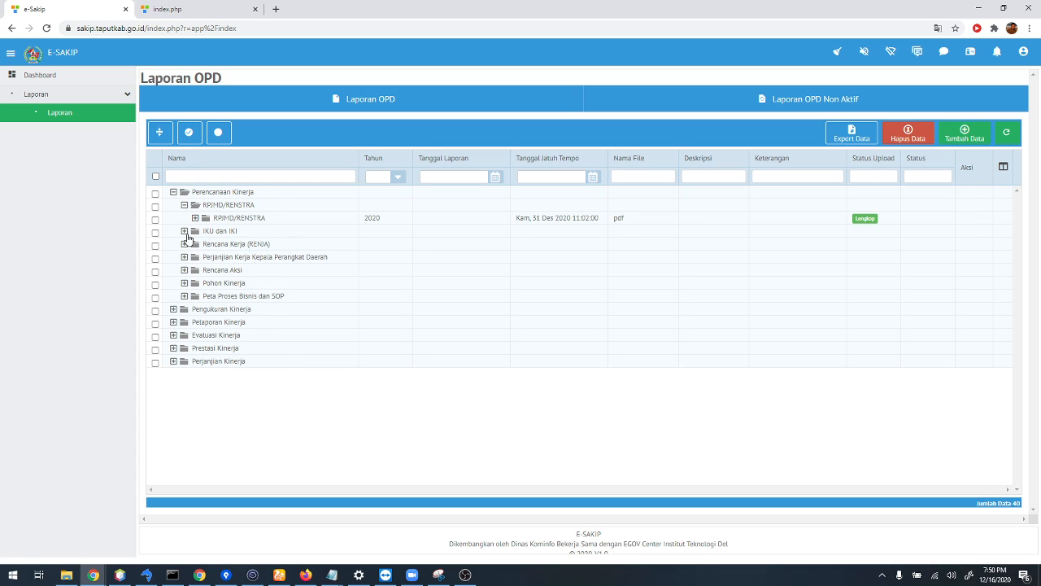
click(184, 231)
click(196, 244)
click(213, 258)
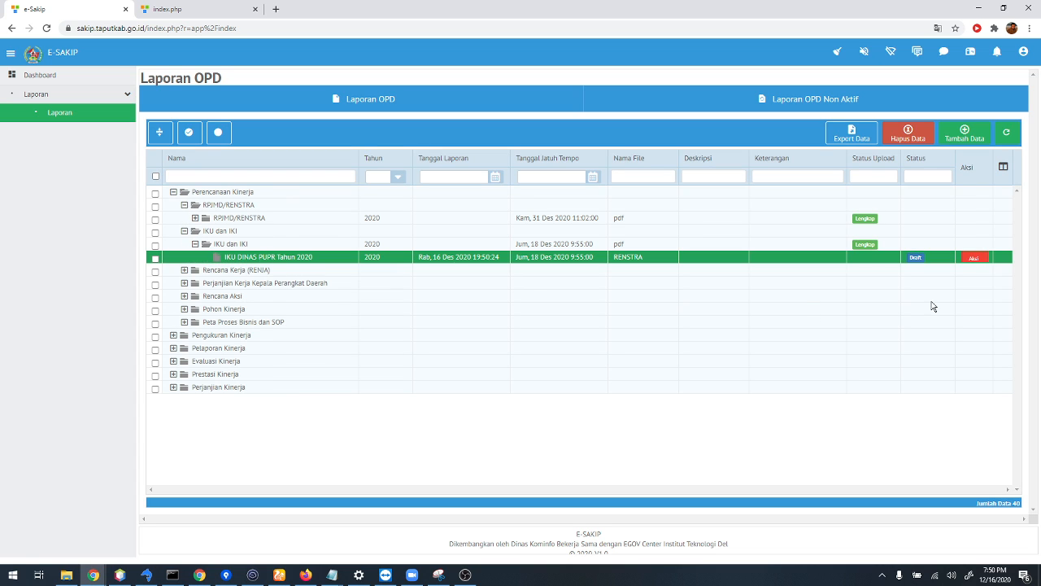
Check the IKU dan IKI upload status and compare the new report's submission date with its due date
click(866, 247)
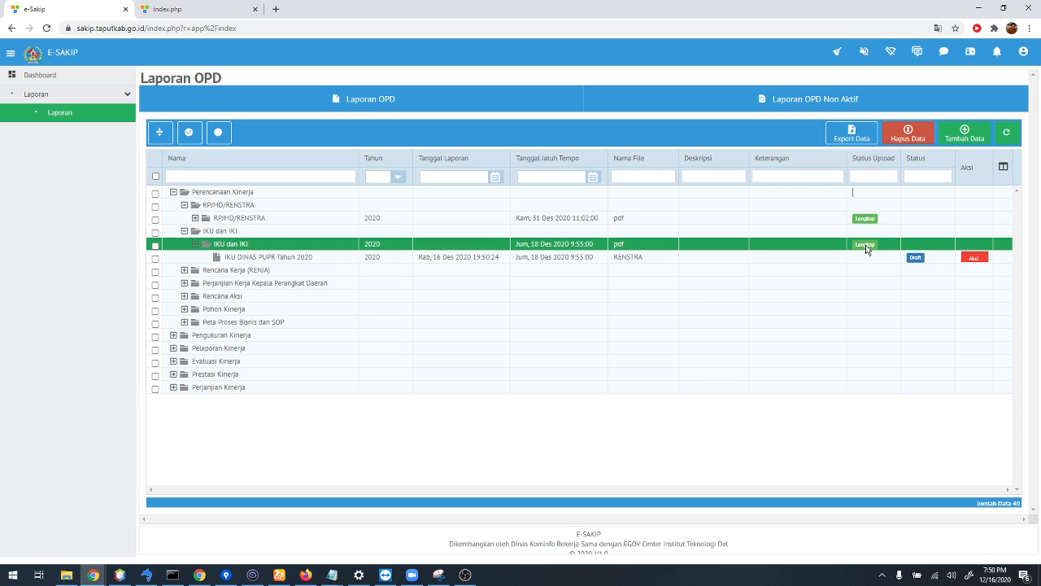
click(551, 260)
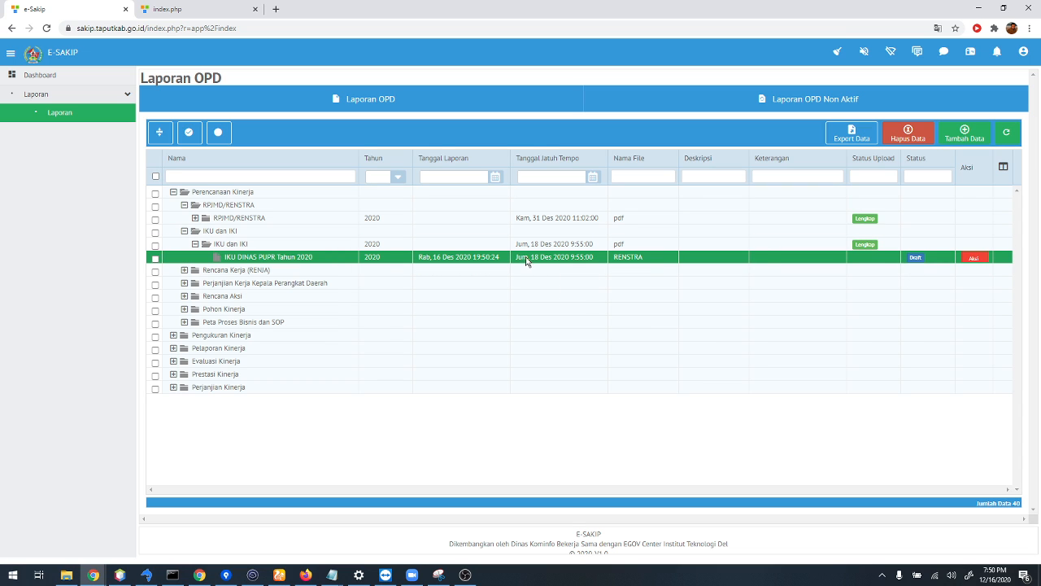
drag(517, 258, 589, 259)
drag(418, 258, 500, 259)
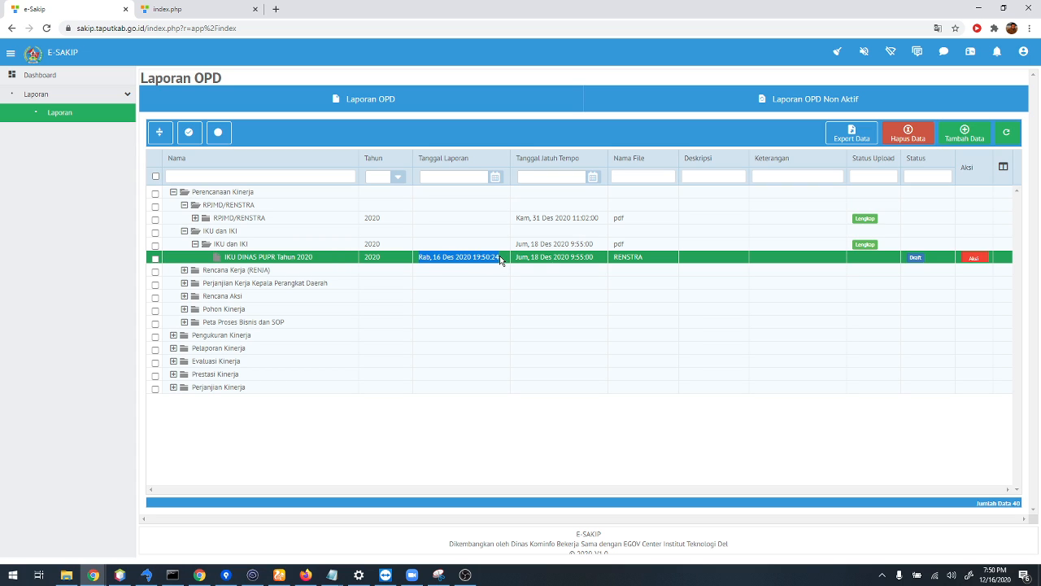
click(653, 262)
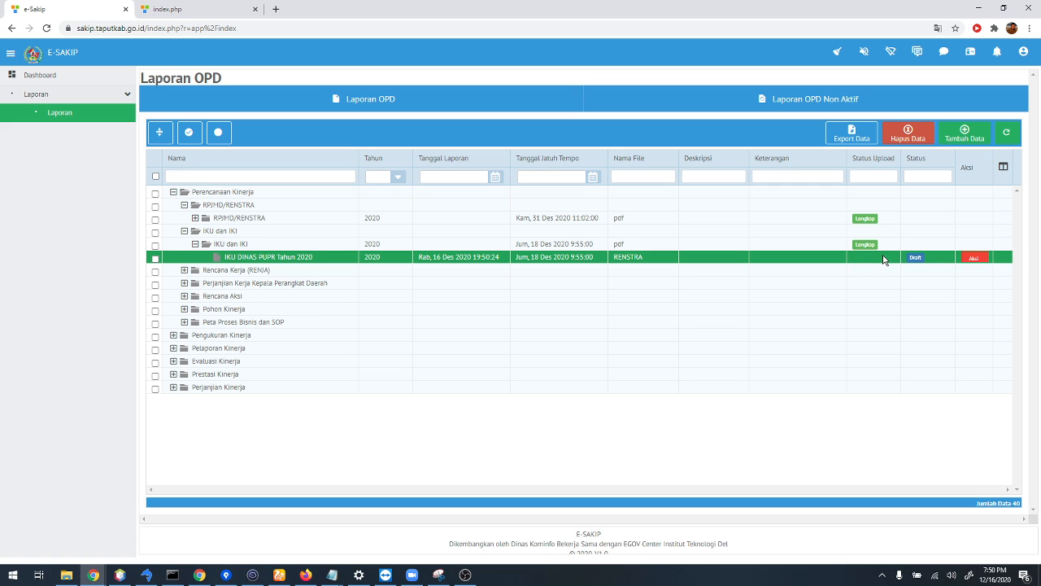
Open the IKU DINAS PUPR Tahun 2020 entry for editing, look at its replacement file chooser, and close the form without saving
click(976, 259)
click(423, 183)
click(427, 199)
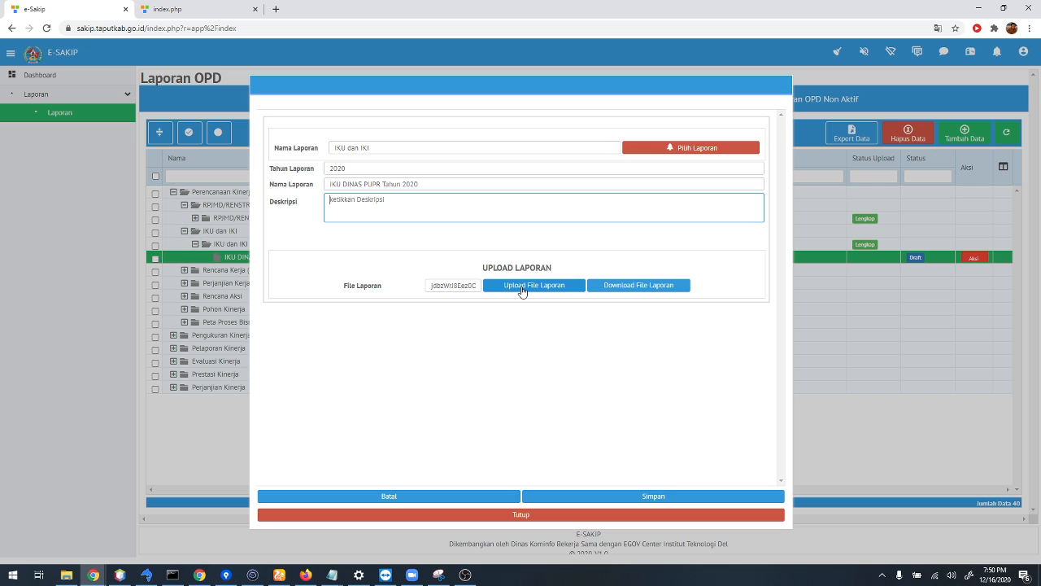
click(522, 287)
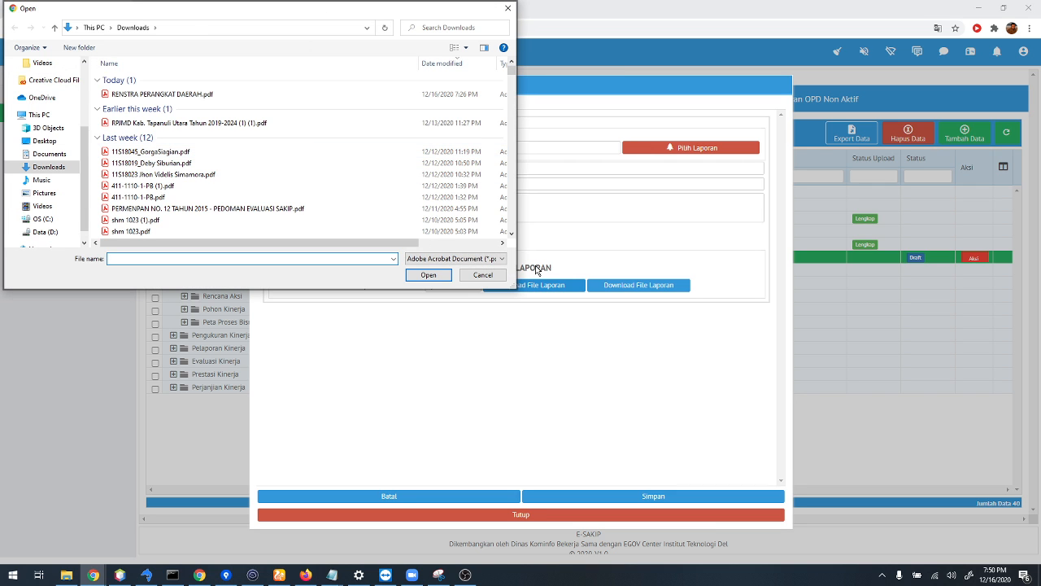
click(502, 277)
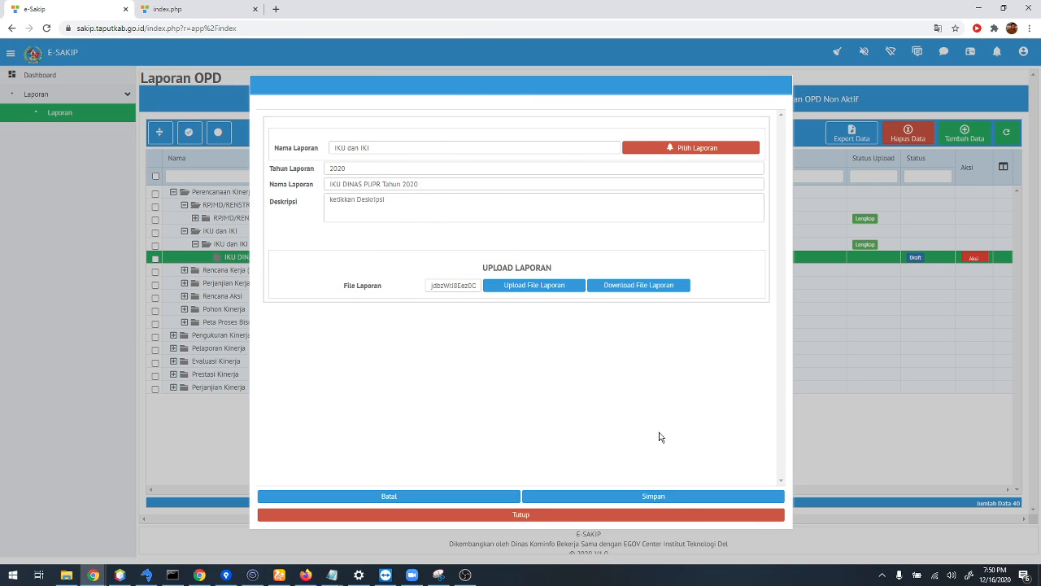
click(676, 515)
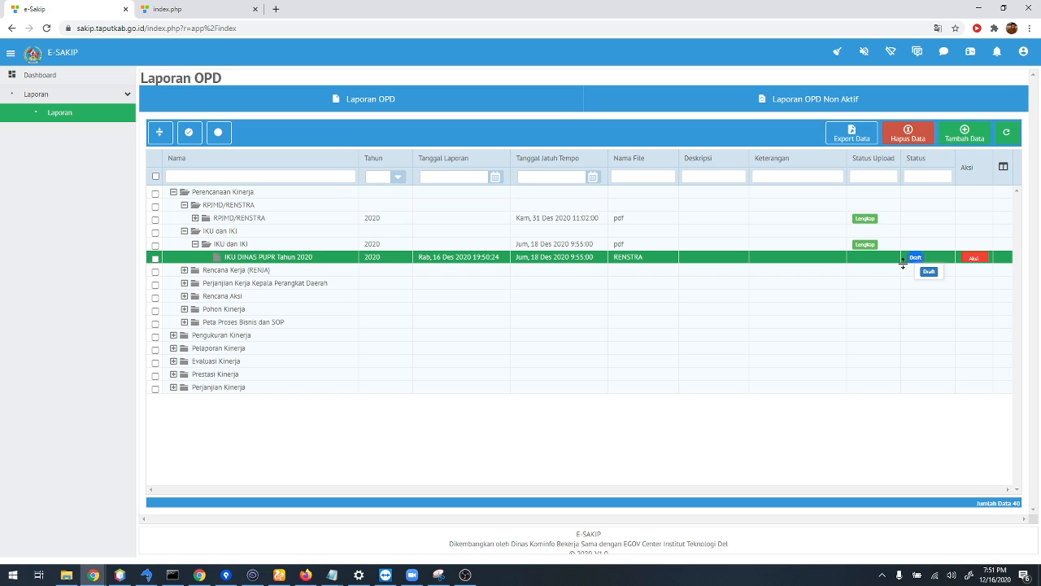
Check the new report's status and expand the remaining Perencanaan Kinerja folders, from Rencana Kerja (RENJA) to Peta Proses Bisnis dan SOP
click(934, 259)
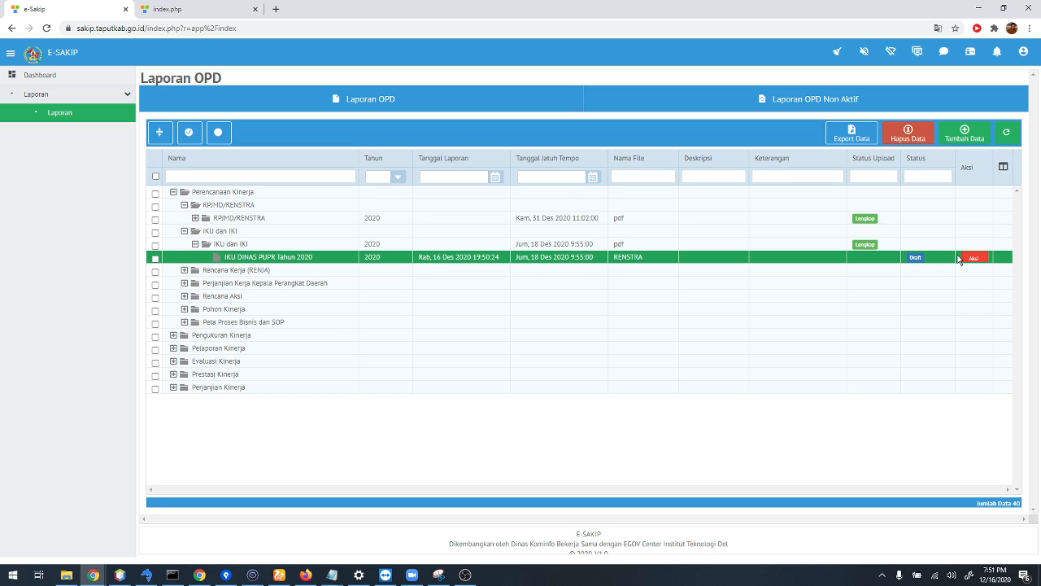
click(884, 259)
click(183, 270)
click(184, 296)
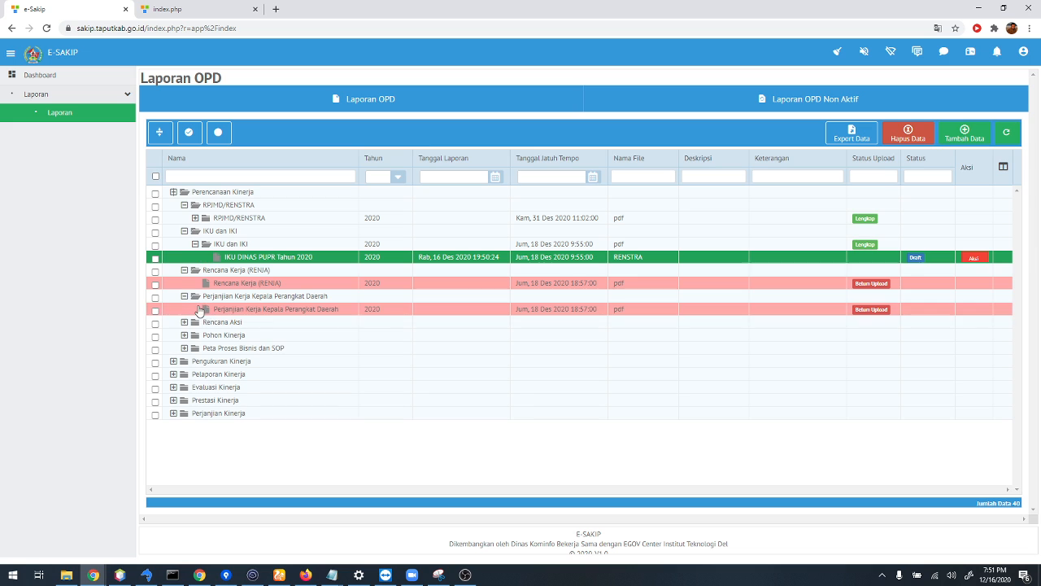
click(226, 313)
click(184, 322)
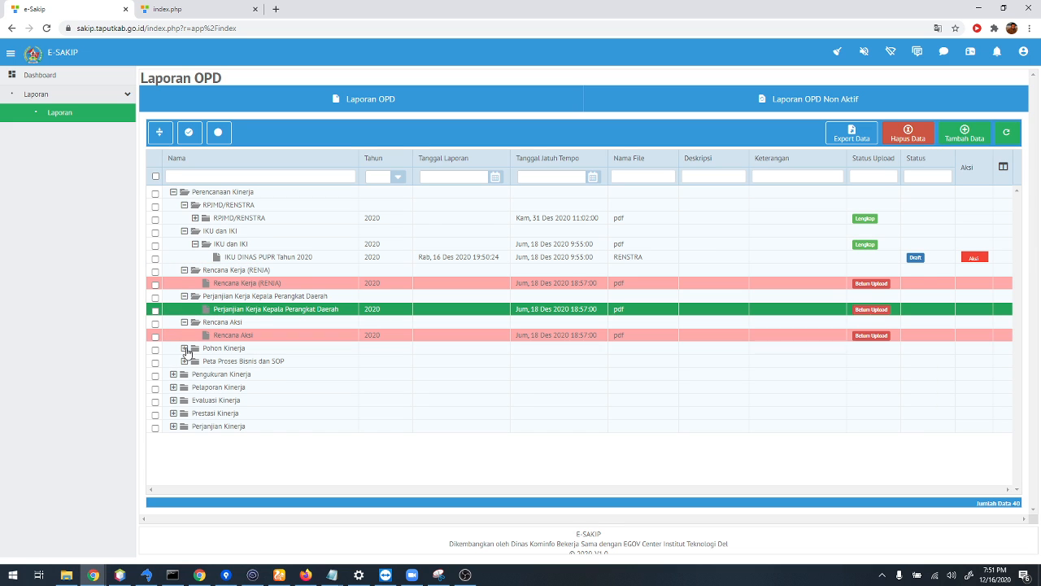
click(184, 348)
click(185, 374)
Go through the reports from Rencana Kerja (RENJA) to Peta Proses Bisnis dan SOP to review their upload status
click(229, 390)
click(234, 363)
click(235, 334)
click(244, 310)
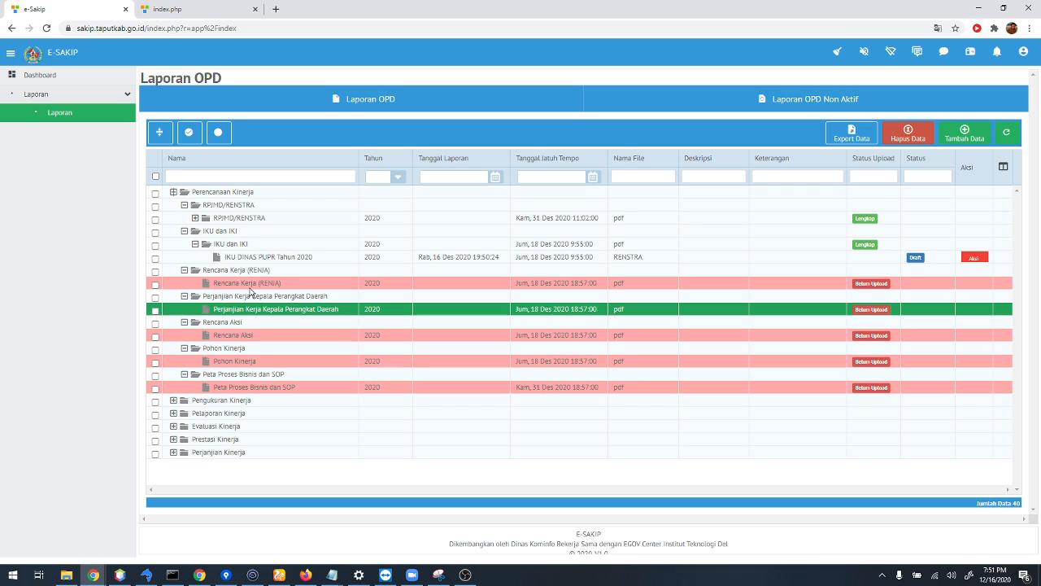
click(251, 284)
click(251, 309)
click(251, 335)
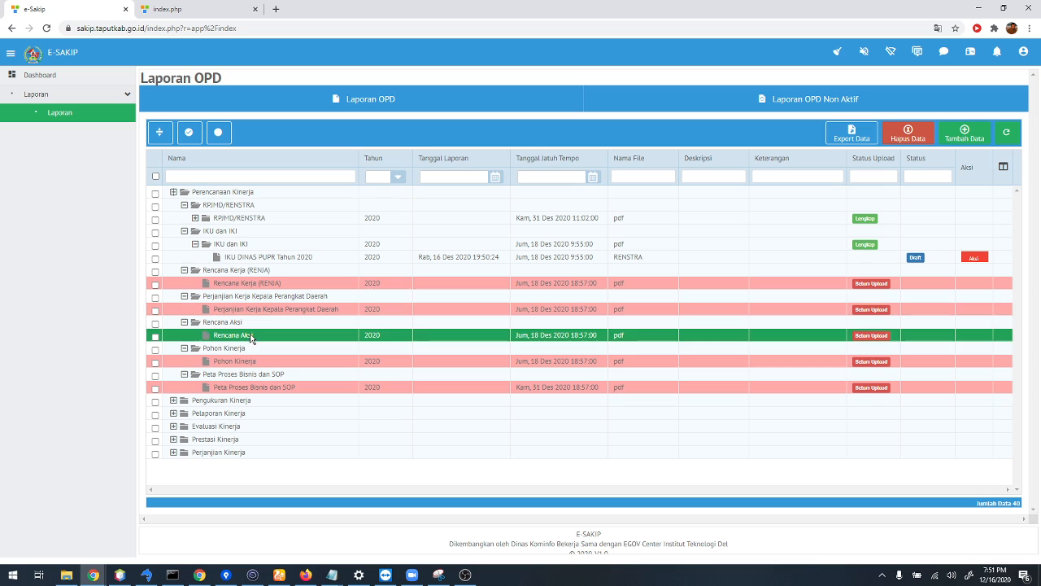
click(251, 360)
click(253, 387)
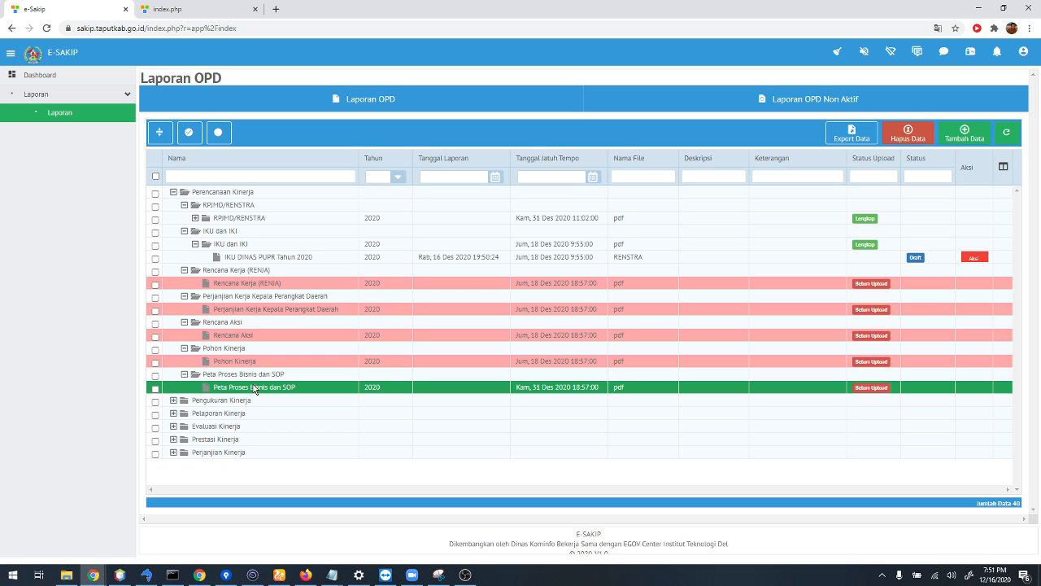
Expand Pengukuran Kinerja and its Triwulan I folder to review the Pengukuran Kinerja TW I report
click(173, 400)
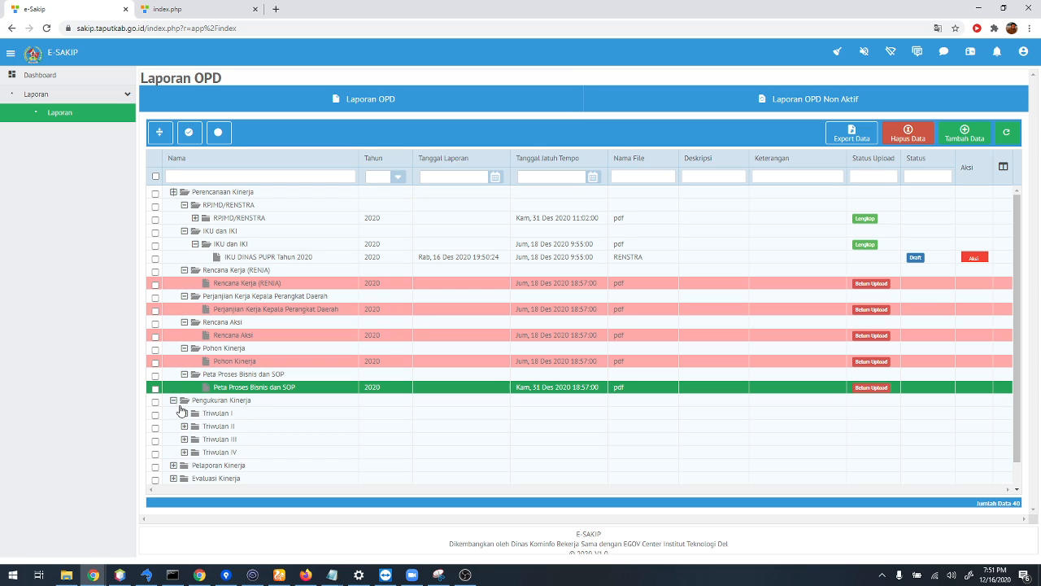
click(184, 413)
click(209, 427)
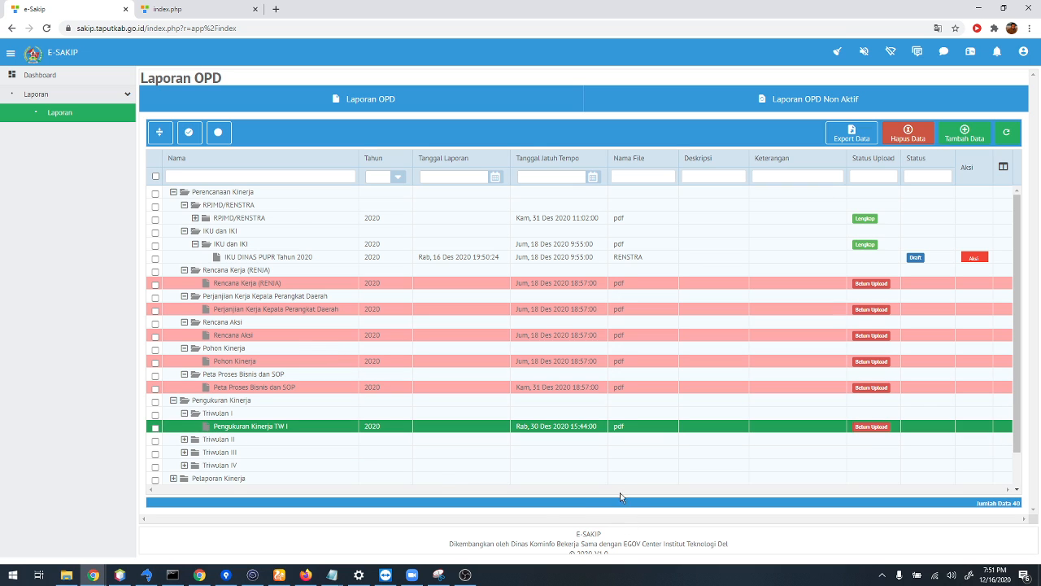
scroll(659, 432, down, 1)
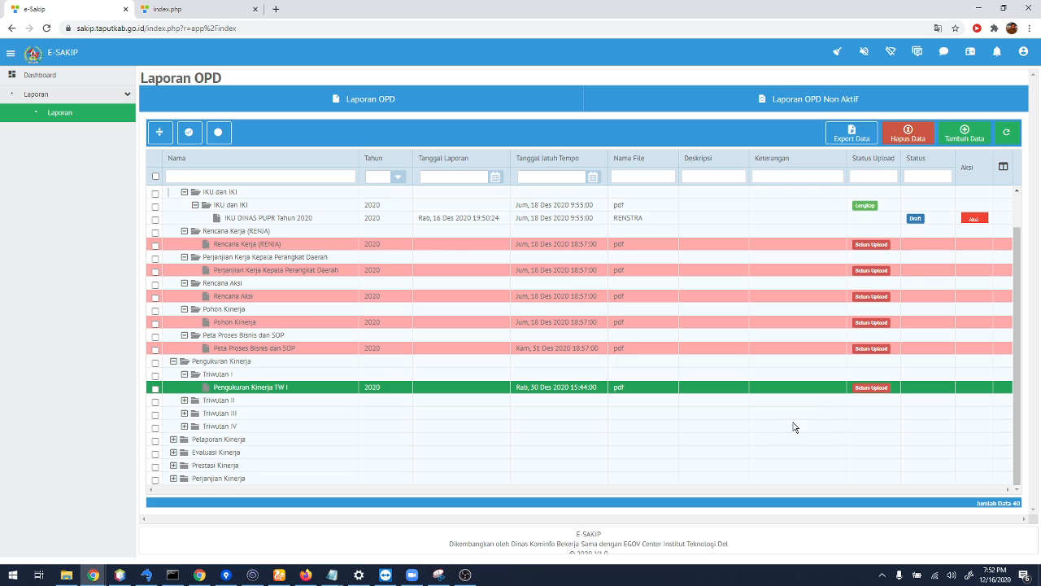
scroll(758, 403, up, 1)
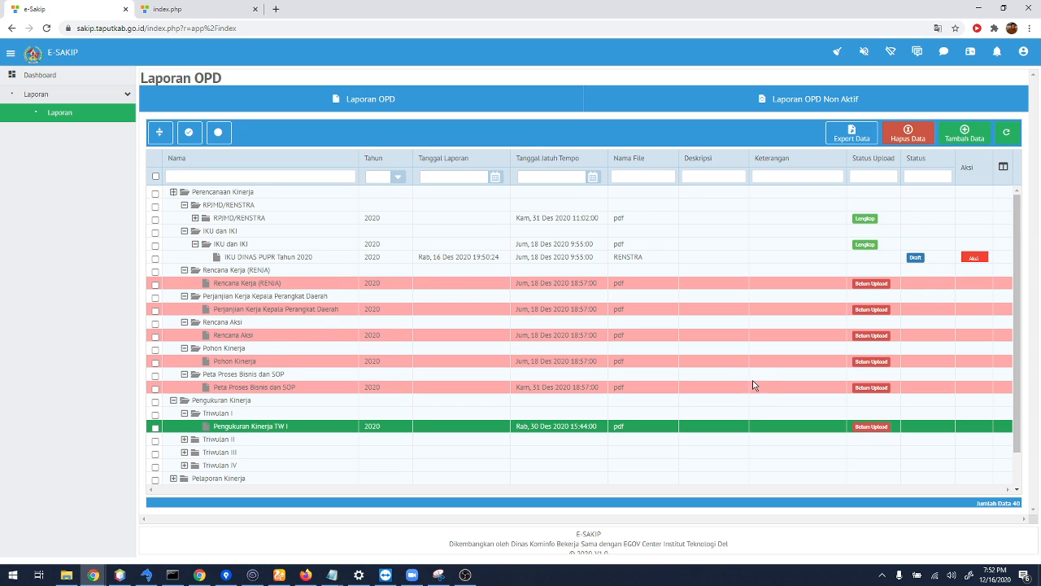
Check the required file format of each Perencanaan Kinerja report that is not yet uploaded
click(644, 286)
click(642, 311)
click(646, 336)
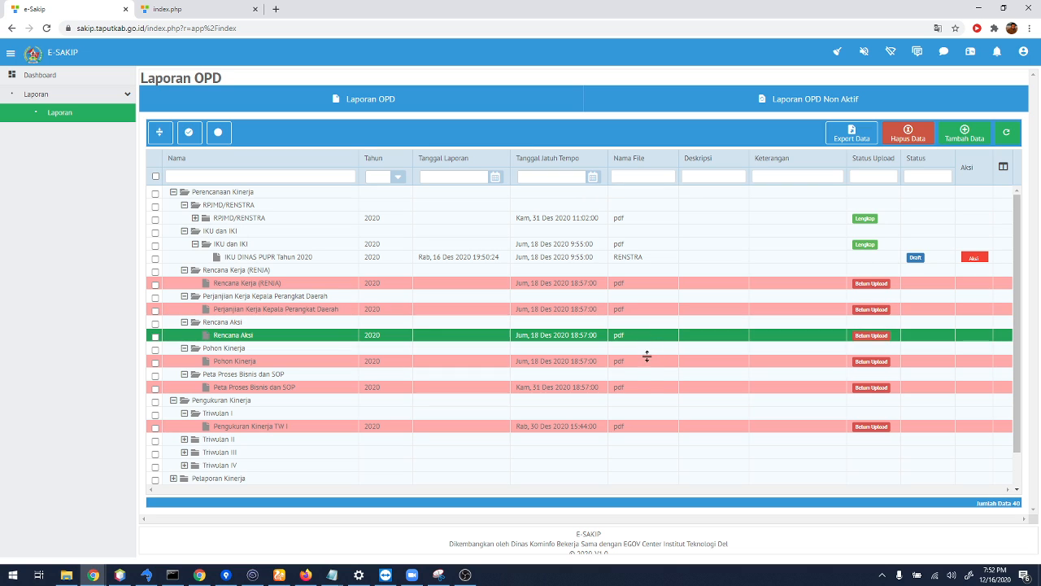
click(648, 361)
click(647, 388)
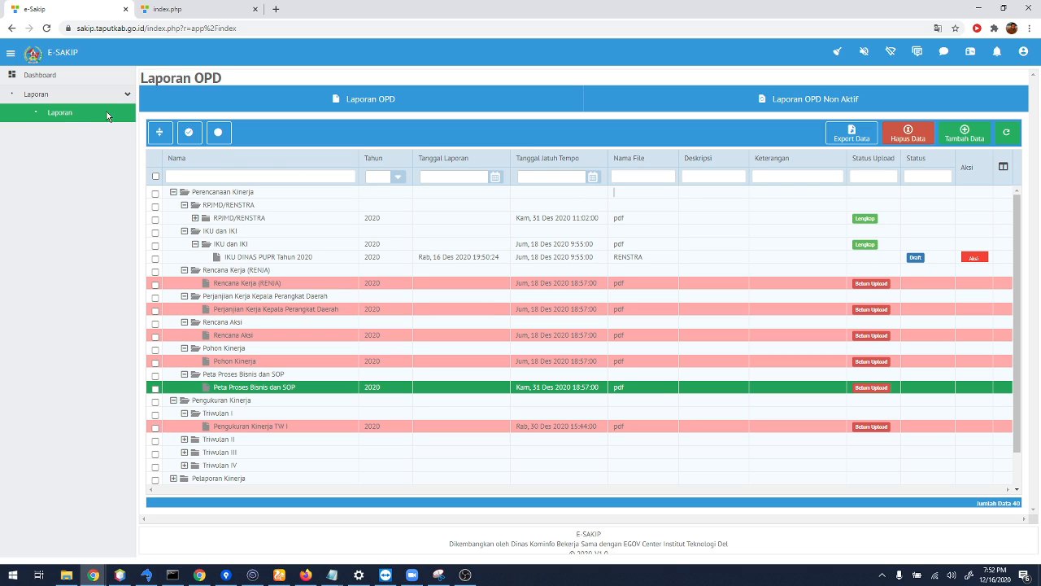